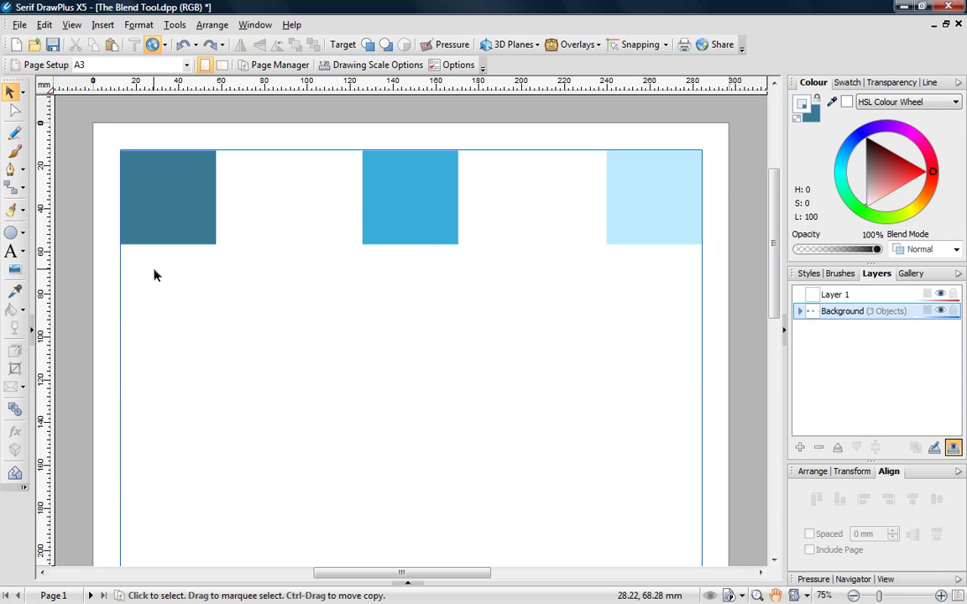
Blend the dark teal square into the middle blue square and raise the blend steps to 21
{"action": "left_click", "coordinate": [164, 214]}
{"action": "left_click", "coordinate": [401, 204]}
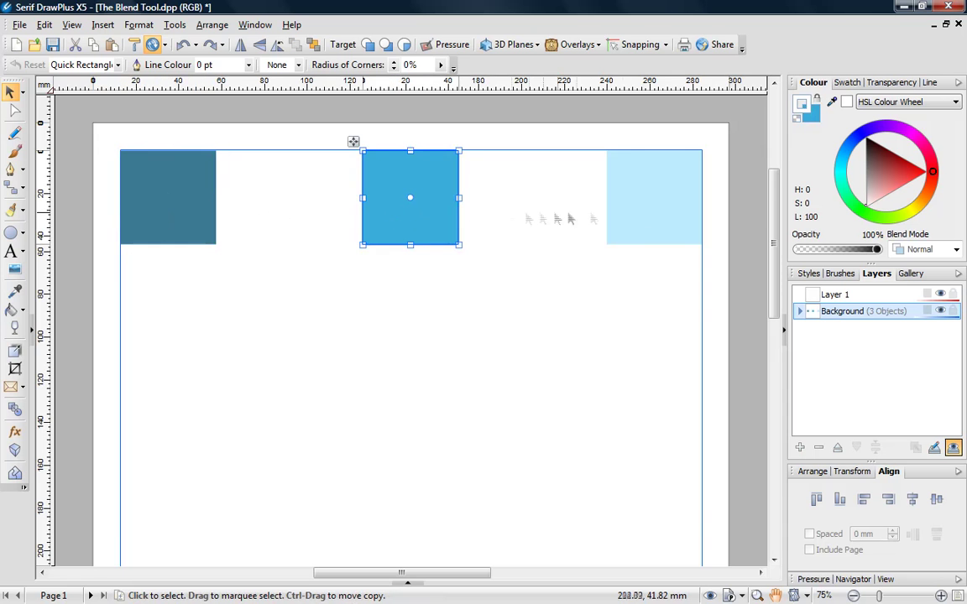
{"action": "left_click", "coordinate": [648, 219]}
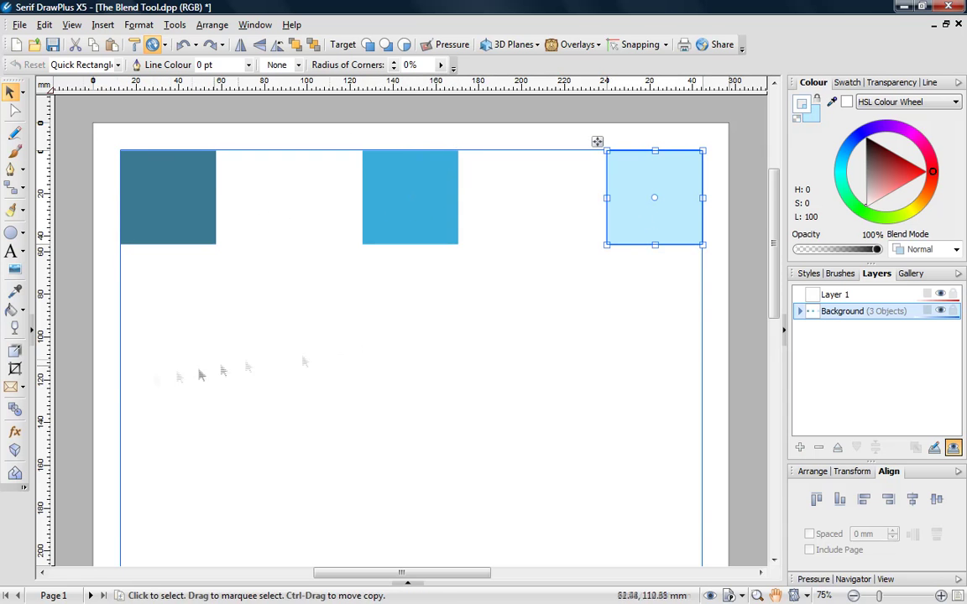
{"action": "left_click", "coordinate": [15, 409]}
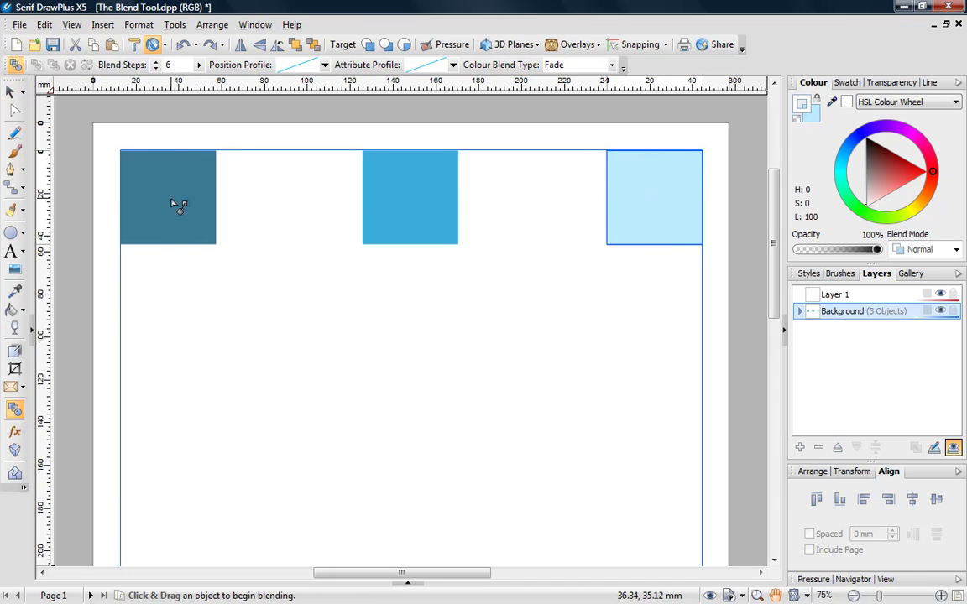
{"action": "left_click_drag", "start_coordinate": [174, 203], "coordinate": [409, 200]}
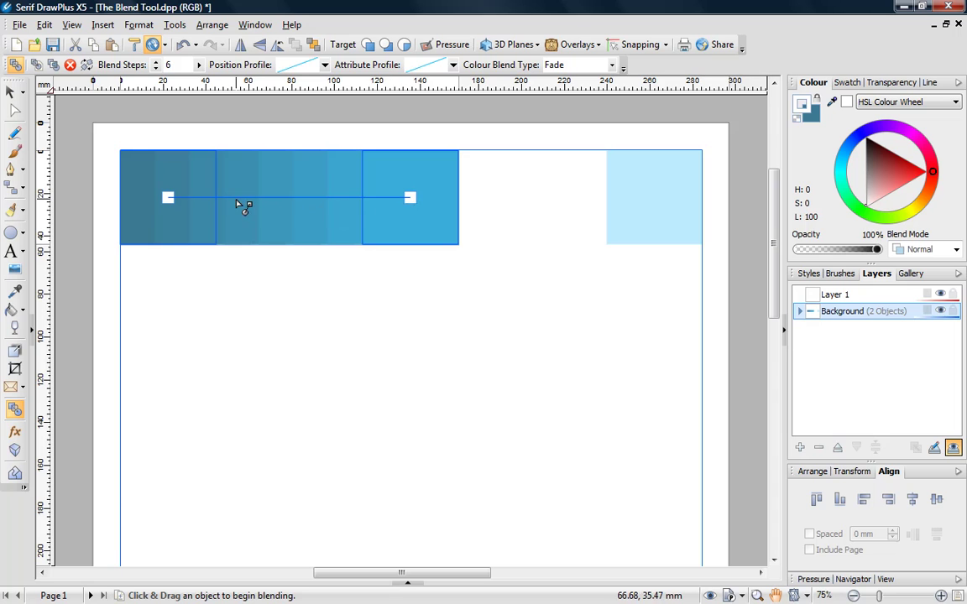
{"action": "left_click", "coordinate": [156, 63]}
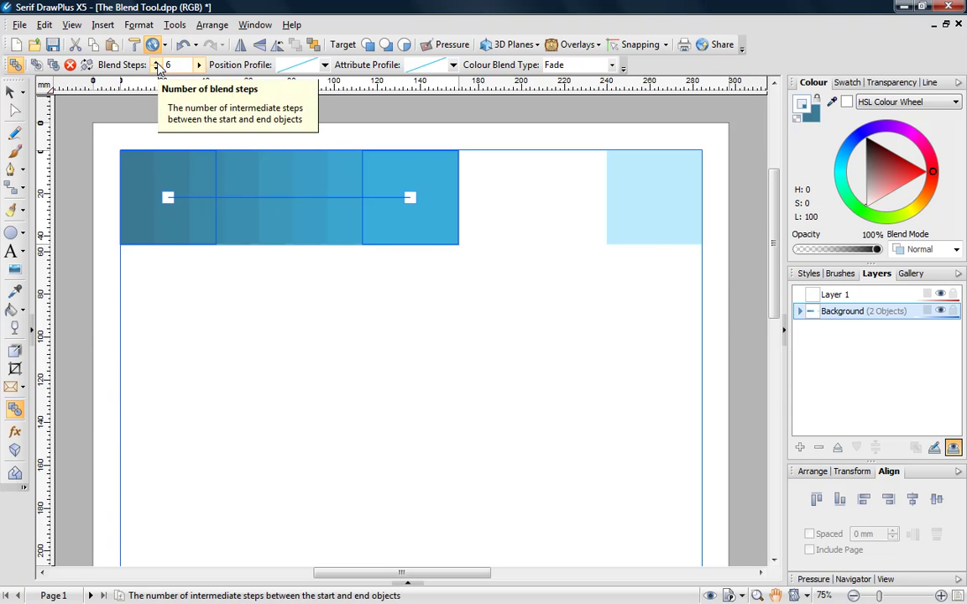
{"action": "left_click", "coordinate": [156, 63]}
{"action": "left_click", "coordinate": [156, 63]}
{"action": "left_click", "coordinate": [156, 63]}
{"action": "left_click", "coordinate": [156, 63]}
{"action": "left_click", "coordinate": [156, 63]}
{"action": "left_click", "coordinate": [156, 63]}
{"action": "left_click", "coordinate": [156, 63]}
{"action": "left_click", "coordinate": [156, 63]}
{"action": "left_click", "coordinate": [156, 63]}
{"action": "left_click", "coordinate": [156, 63]}
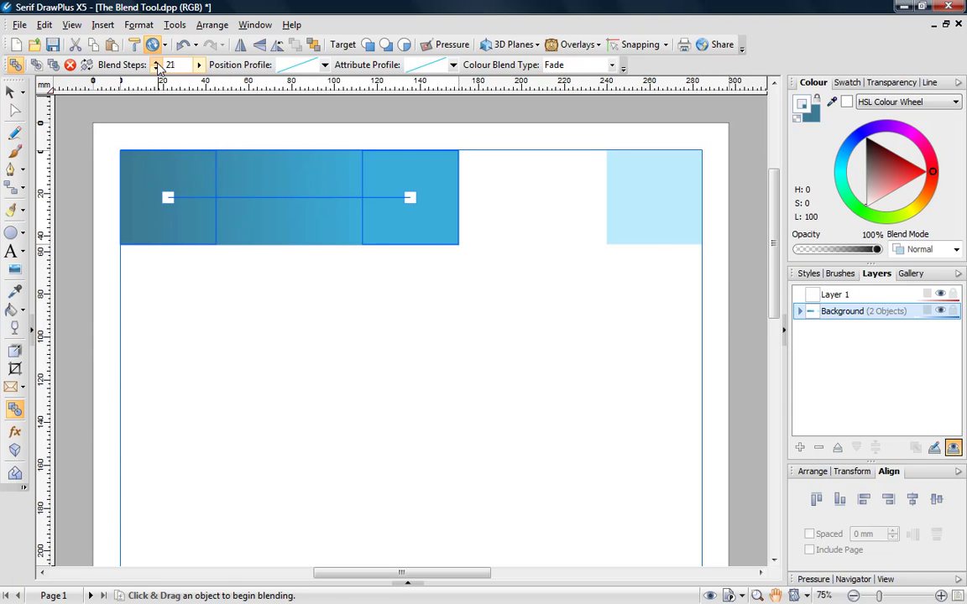
{"action": "left_click", "coordinate": [156, 63]}
{"action": "left_click", "coordinate": [156, 63]}
{"action": "key", "text": "Escape"}
{"action": "left_click", "coordinate": [236, 273]}
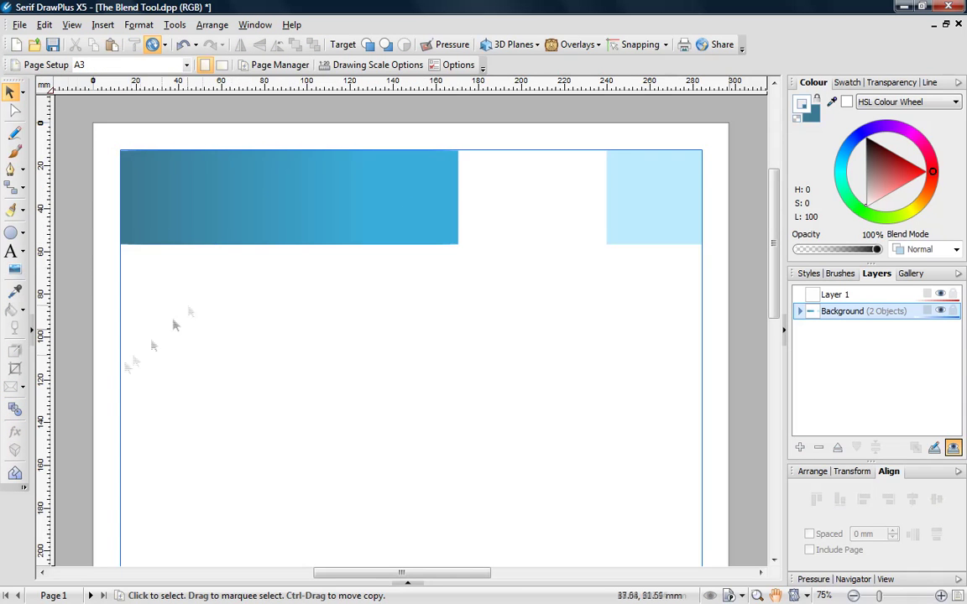
Blend the middle blue square into the light blue square to complete the gradient band
{"action": "left_click", "coordinate": [15, 409]}
{"action": "left_click_drag", "start_coordinate": [400, 198], "coordinate": [654, 199]}
{"action": "key", "text": "Escape"}
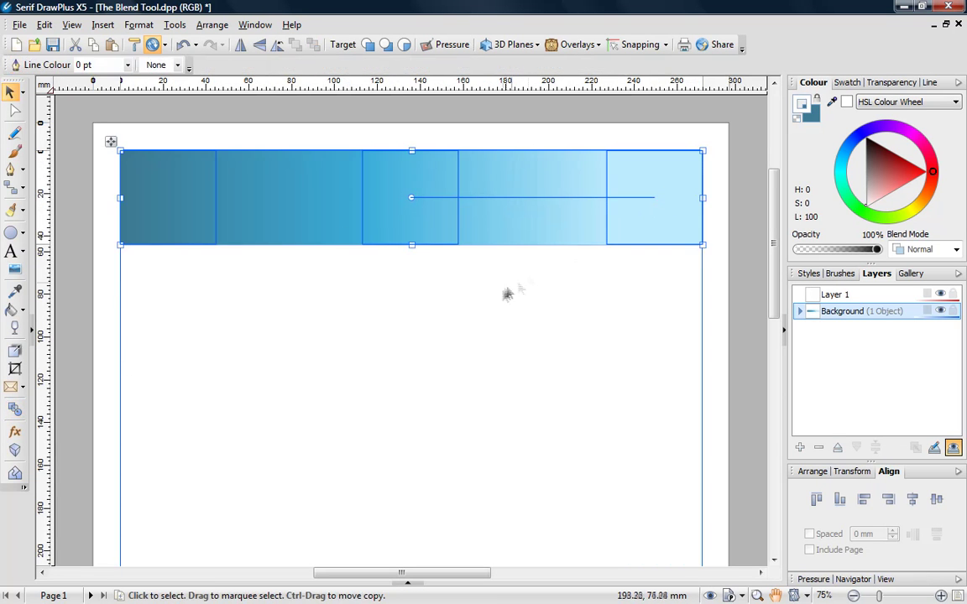
{"action": "left_click", "coordinate": [503, 293]}
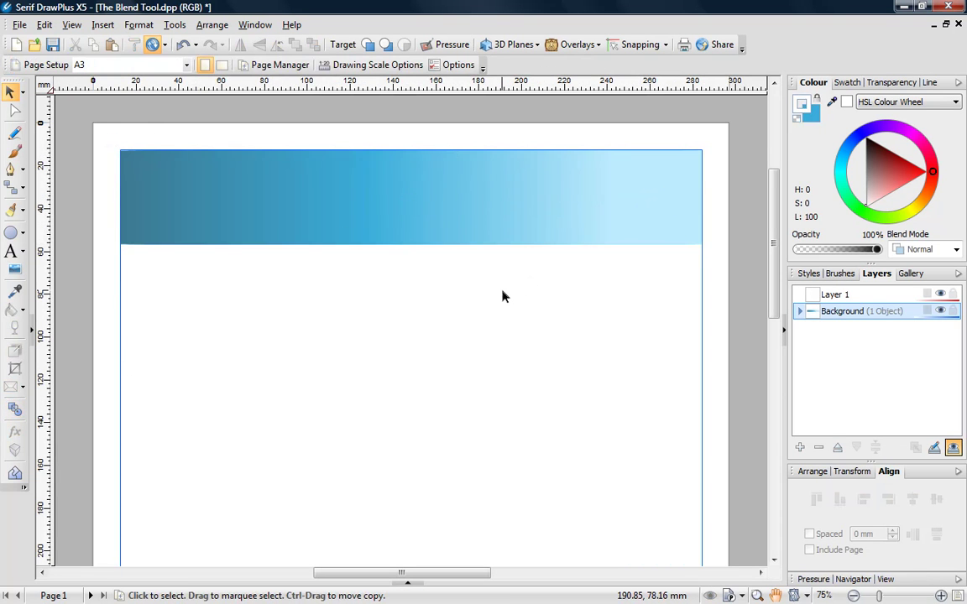
Convert the gradient blend into an ordinary group via Tools > Convert Blend to Group
{"action": "left_click", "coordinate": [481, 216]}
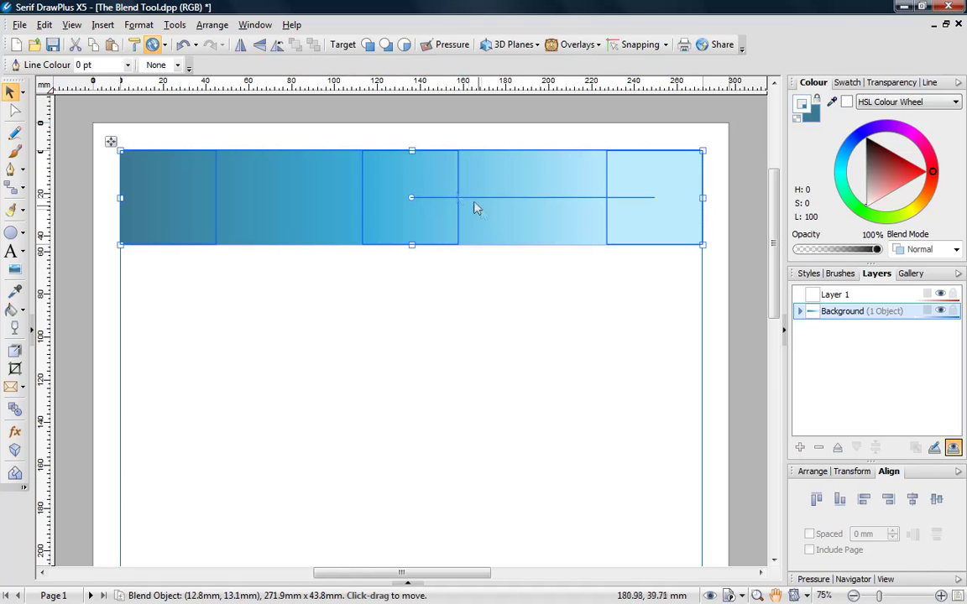
{"action": "left_click", "coordinate": [175, 25]}
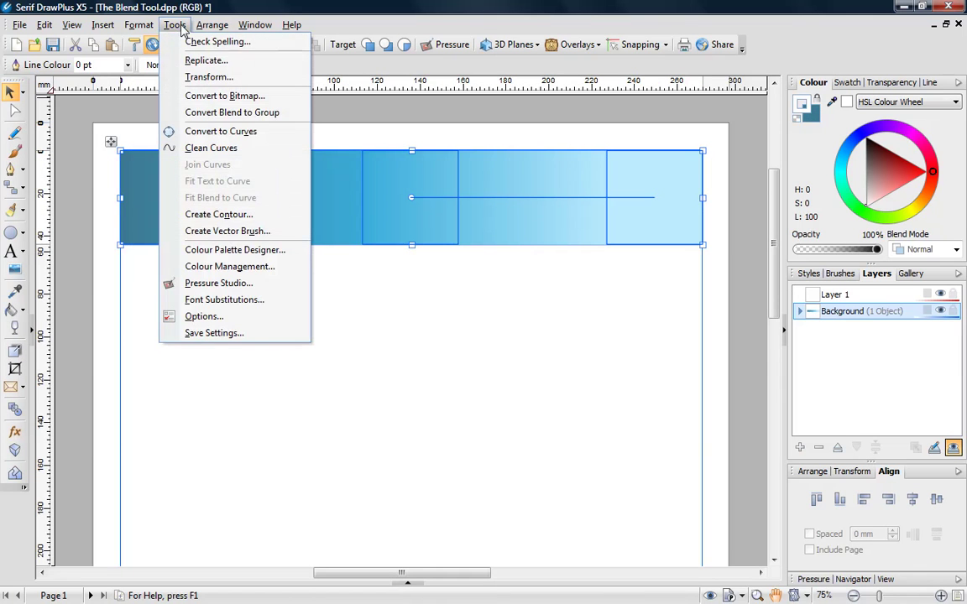
{"action": "left_click", "coordinate": [200, 116]}
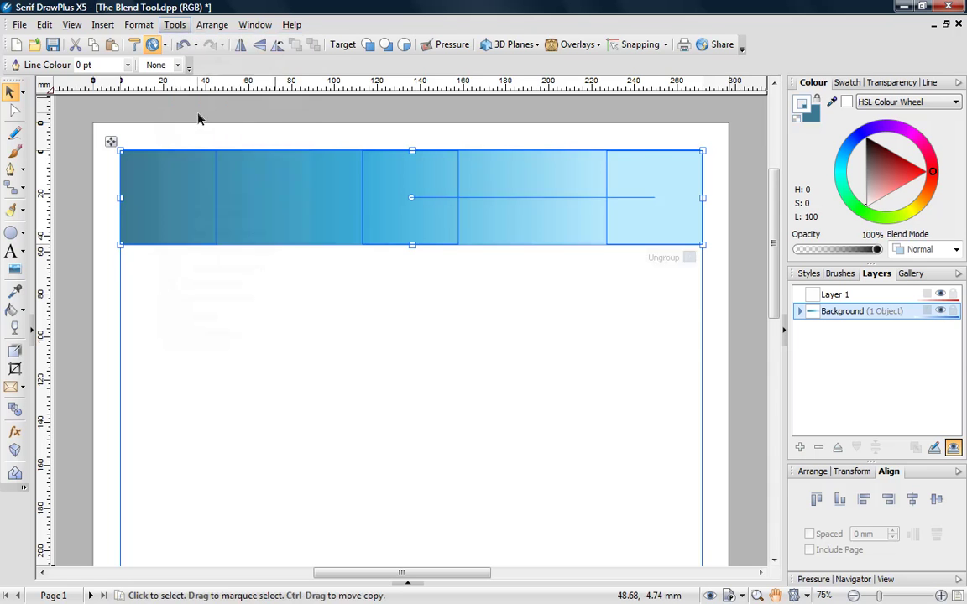
Stretch the gradient group down so it fills the whole page
{"action": "left_click", "coordinate": [853, 595]}
{"action": "left_click", "coordinate": [852, 595]}
{"action": "left_click", "coordinate": [852, 594]}
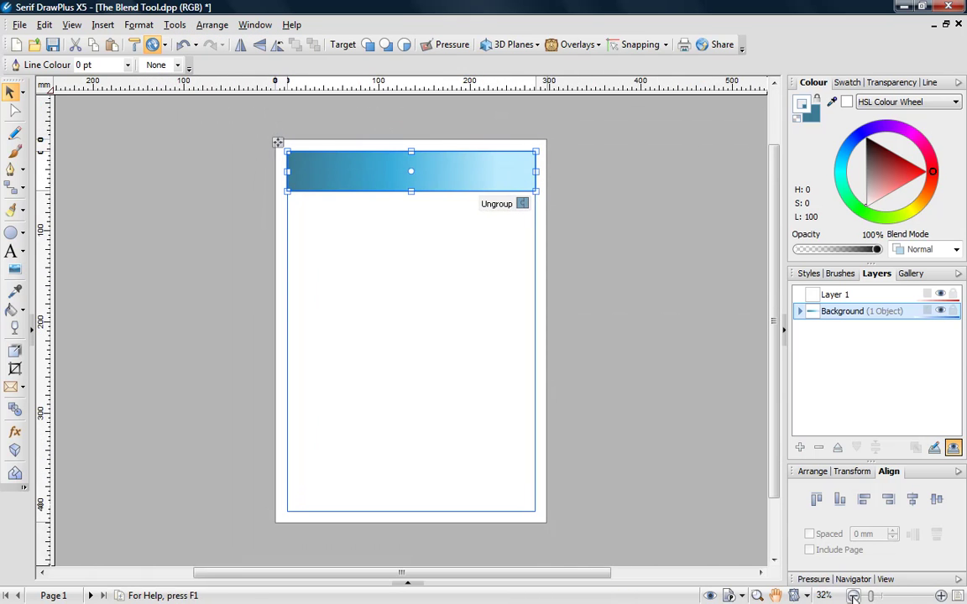
{"action": "left_click_drag", "start_coordinate": [410, 191], "coordinate": [421, 508]}
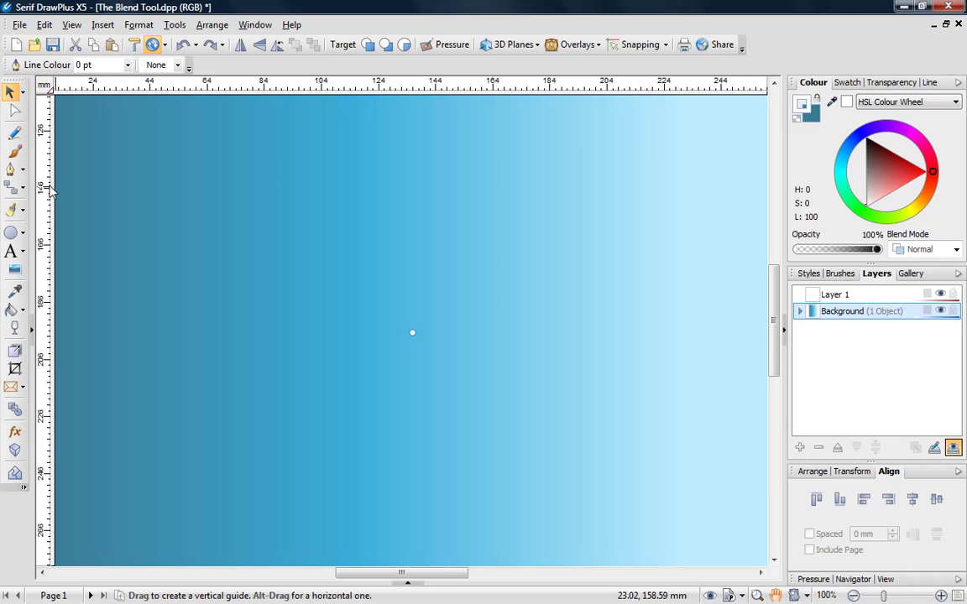
Draw a white horizontal straight line in the upper left and place a copy below it
{"action": "left_click", "coordinate": [22, 170]}
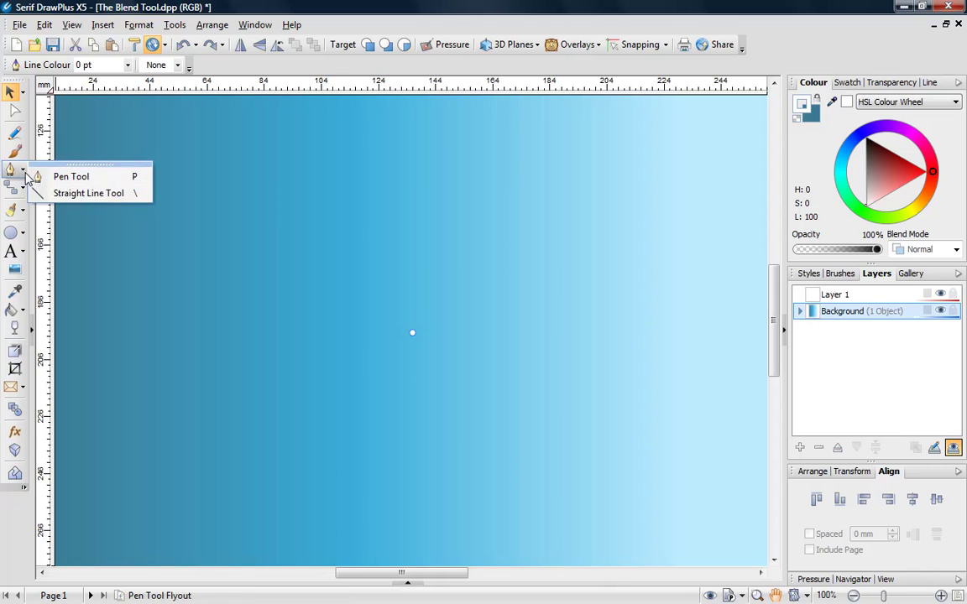
{"action": "left_click", "coordinate": [43, 194]}
{"action": "left_click_drag", "start_coordinate": [156, 194], "coordinate": [353, 197]}
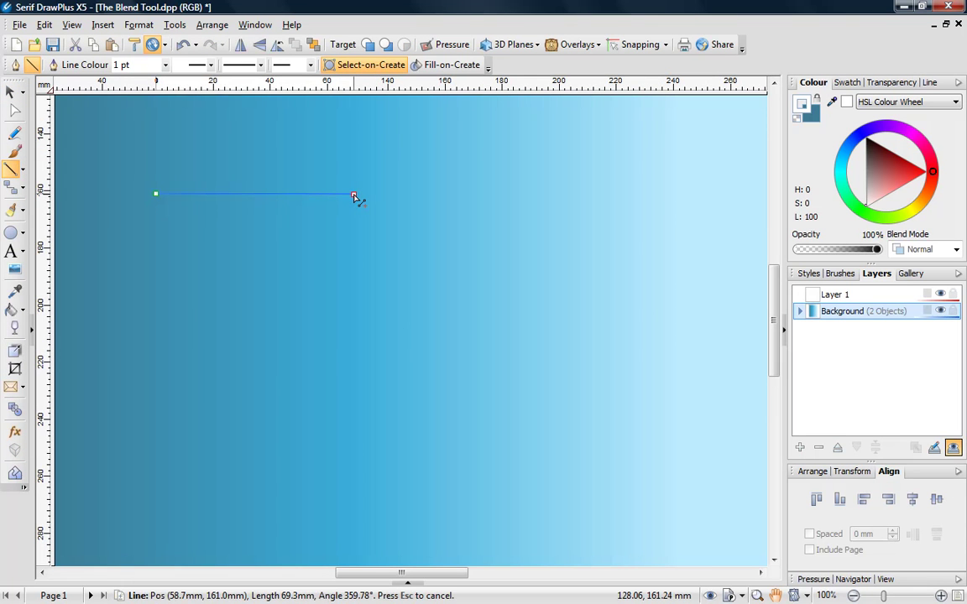
{"action": "left_click", "coordinate": [354, 197]}
{"action": "key", "text": "Escape"}
{"action": "left_click_drag", "start_coordinate": [328, 195], "coordinate": [322, 243]}
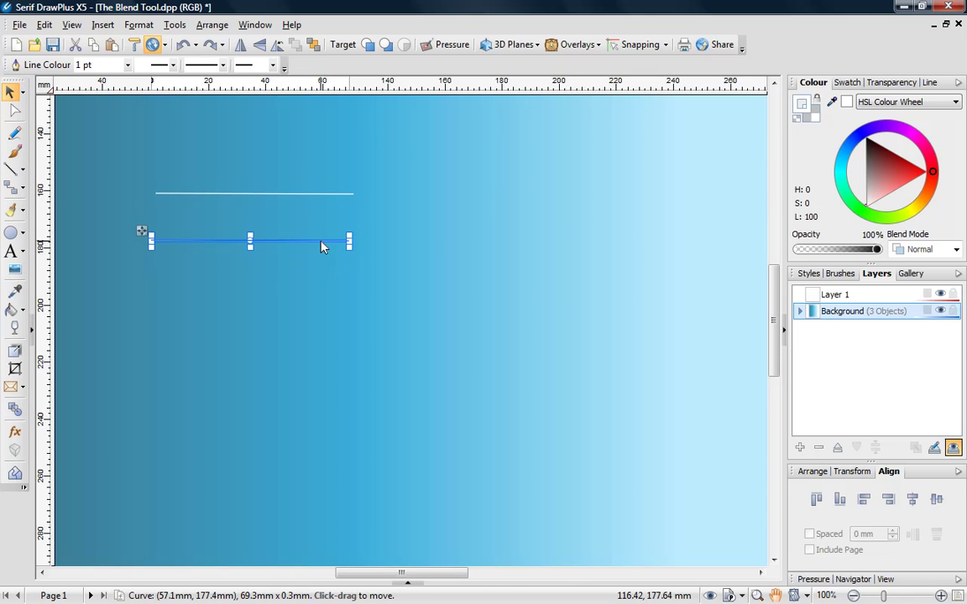
Blend the two white lines and set Blend Steps to 4
{"action": "left_click", "coordinate": [15, 410]}
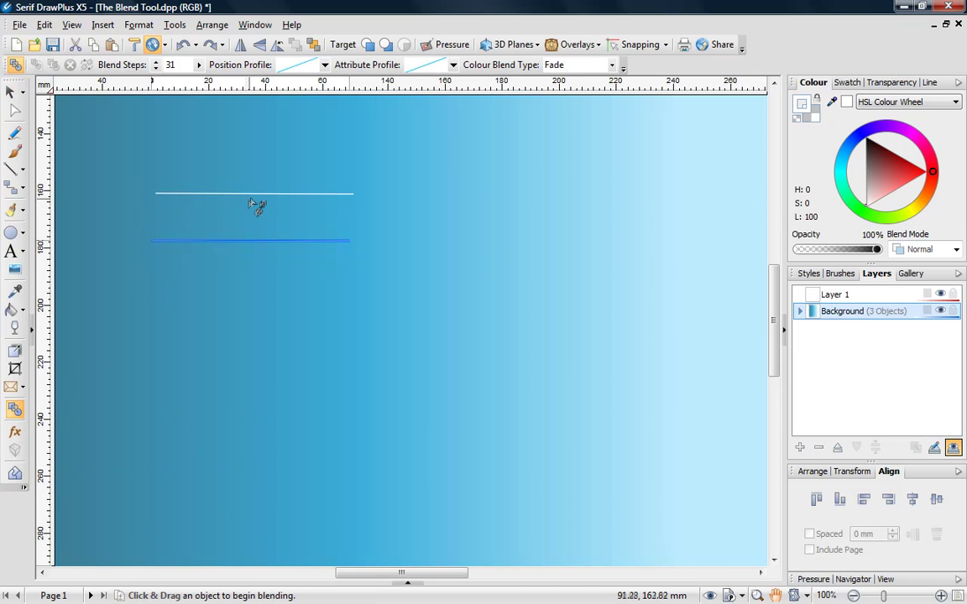
{"action": "left_click_drag", "start_coordinate": [253, 194], "coordinate": [250, 242]}
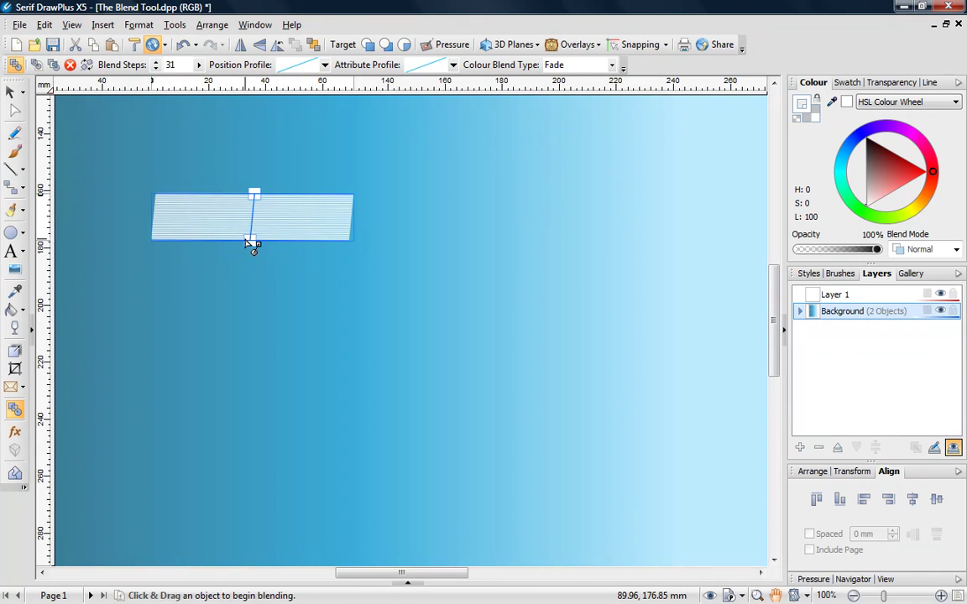
{"action": "left_click", "coordinate": [199, 64]}
{"action": "left_click_drag", "start_coordinate": [193, 81], "coordinate": [160, 85]}
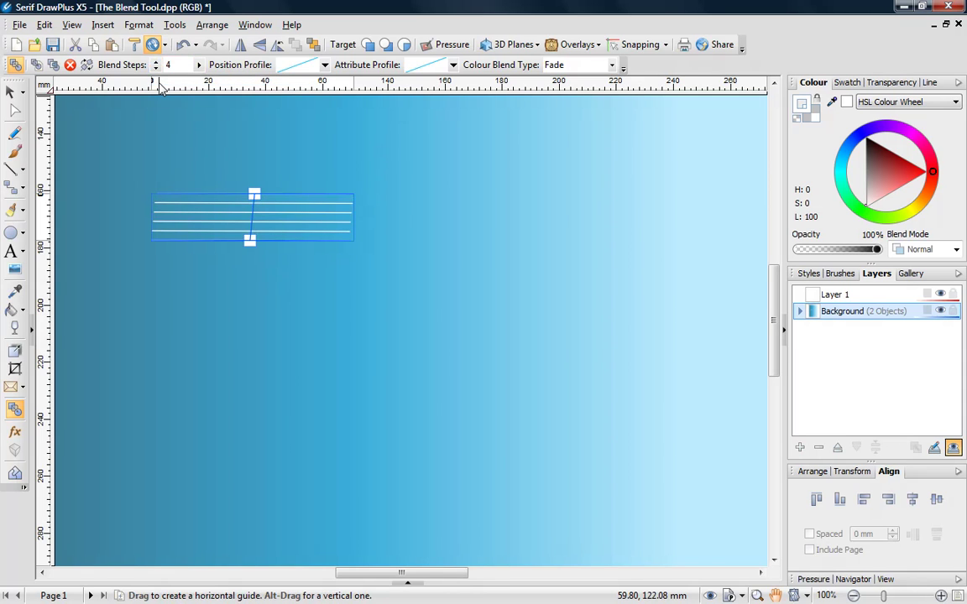
{"action": "key", "text": "Escape"}
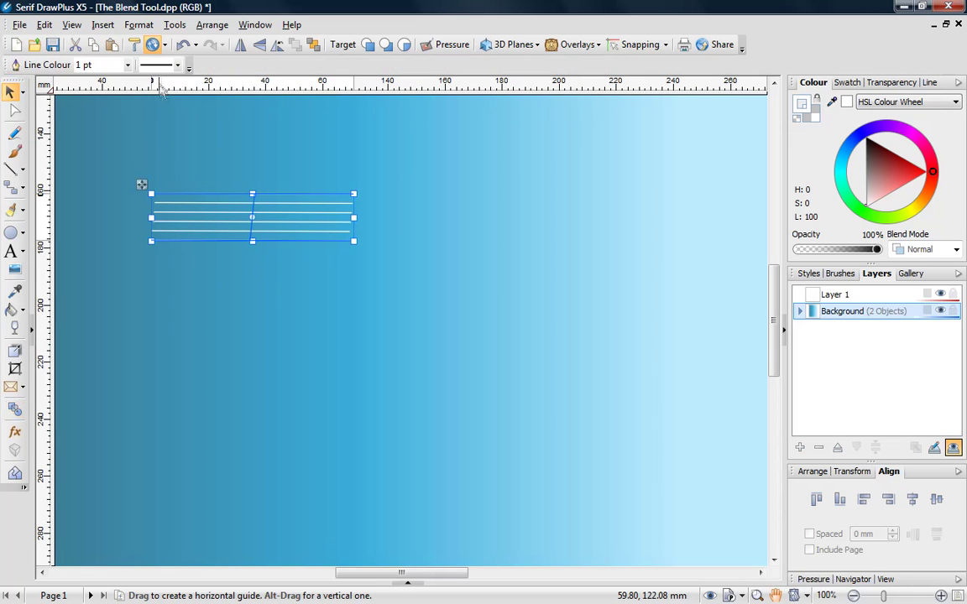
{"action": "left_click", "coordinate": [160, 130]}
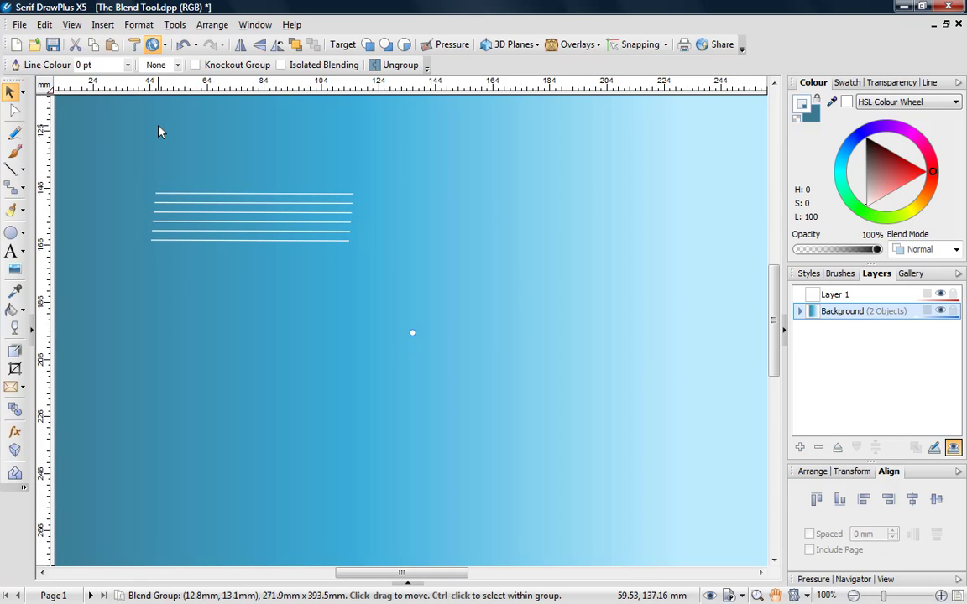
Draw a practice wavy Bézier curve across the page middle and place a copy up and right
{"action": "left_click", "coordinate": [22, 169]}
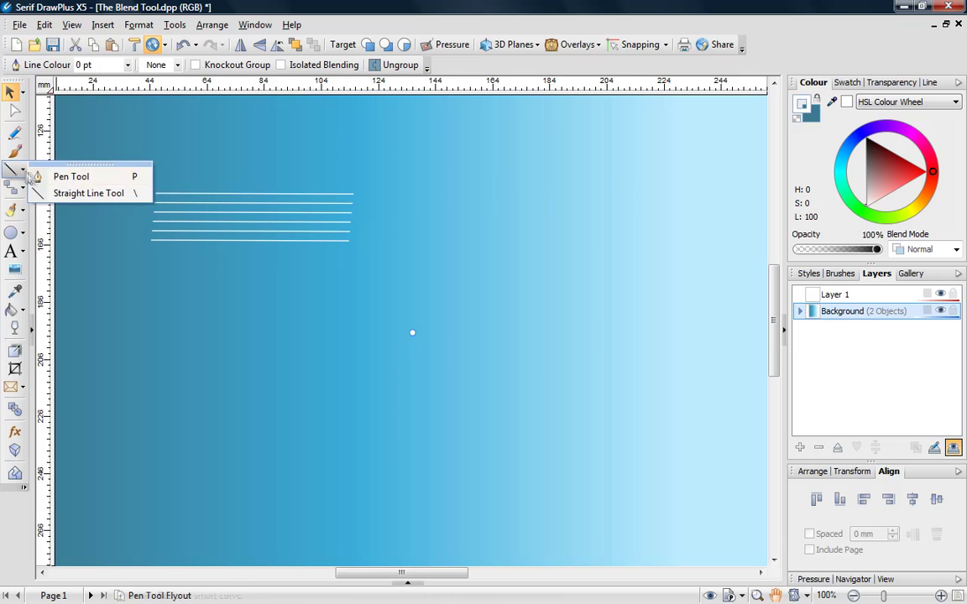
{"action": "left_click", "coordinate": [69, 177]}
{"action": "left_click", "coordinate": [390, 183]}
{"action": "left_click_drag", "start_coordinate": [420, 252], "coordinate": [439, 257]}
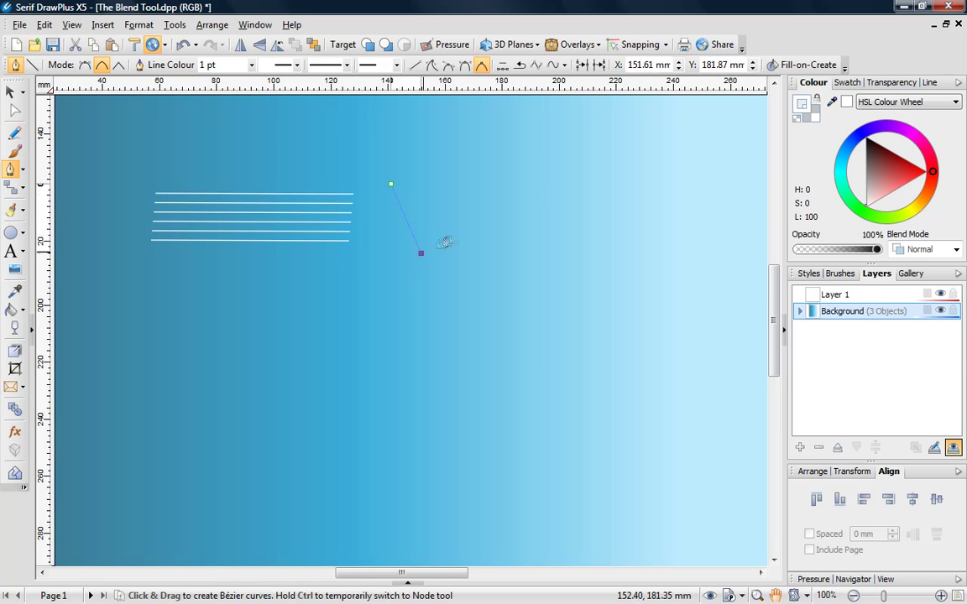
{"action": "left_click", "coordinate": [503, 211]}
{"action": "left_click_drag", "start_coordinate": [585, 333], "coordinate": [617, 321]}
{"action": "left_click", "coordinate": [636, 309]}
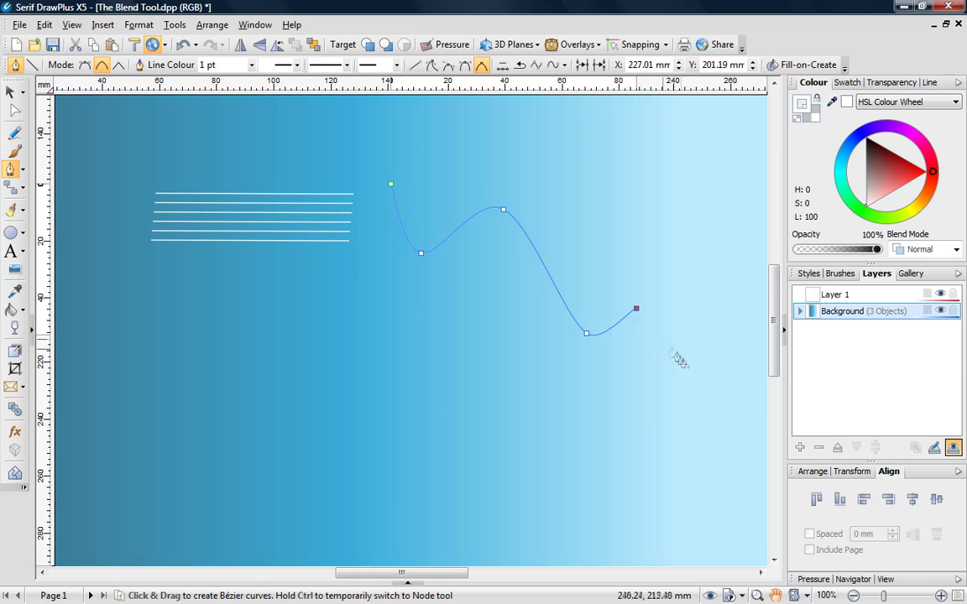
{"action": "left_click", "coordinate": [683, 360]}
{"action": "key", "text": "Escape"}
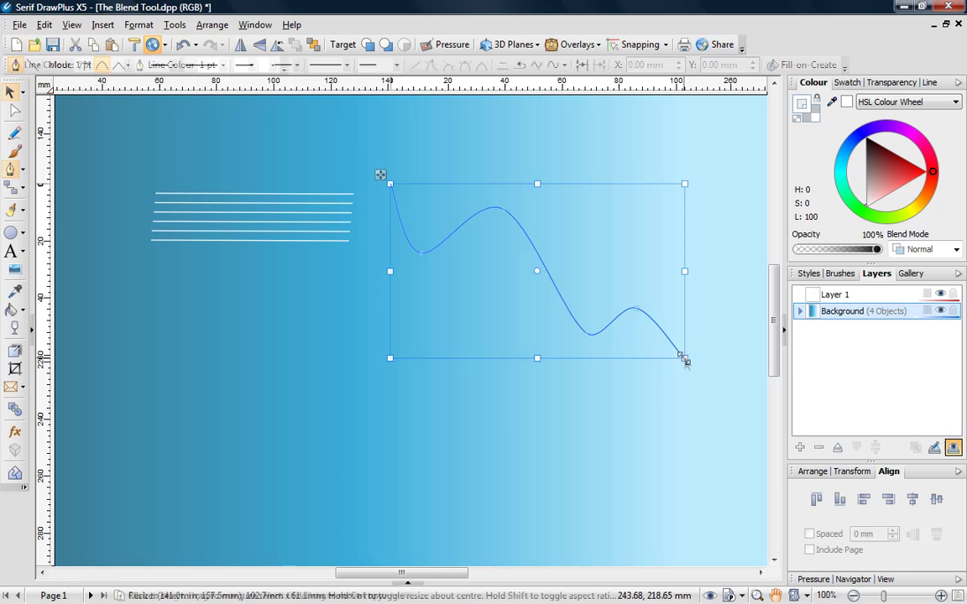
{"action": "left_click_drag", "start_coordinate": [610, 333], "coordinate": [655, 276]}
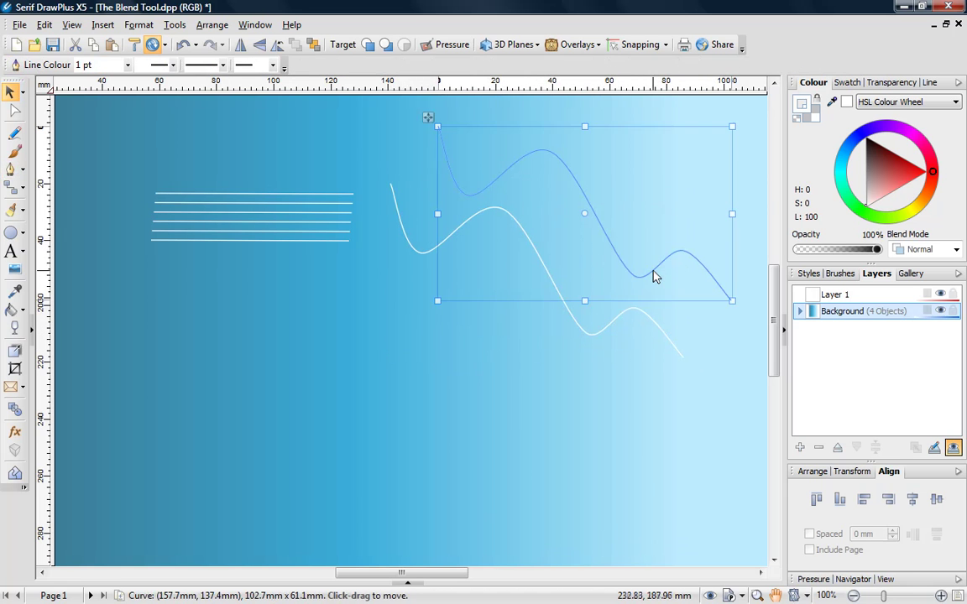
Blend the two practice curves, add more blend steps, then select the practice blend group
{"action": "left_click", "coordinate": [12, 410]}
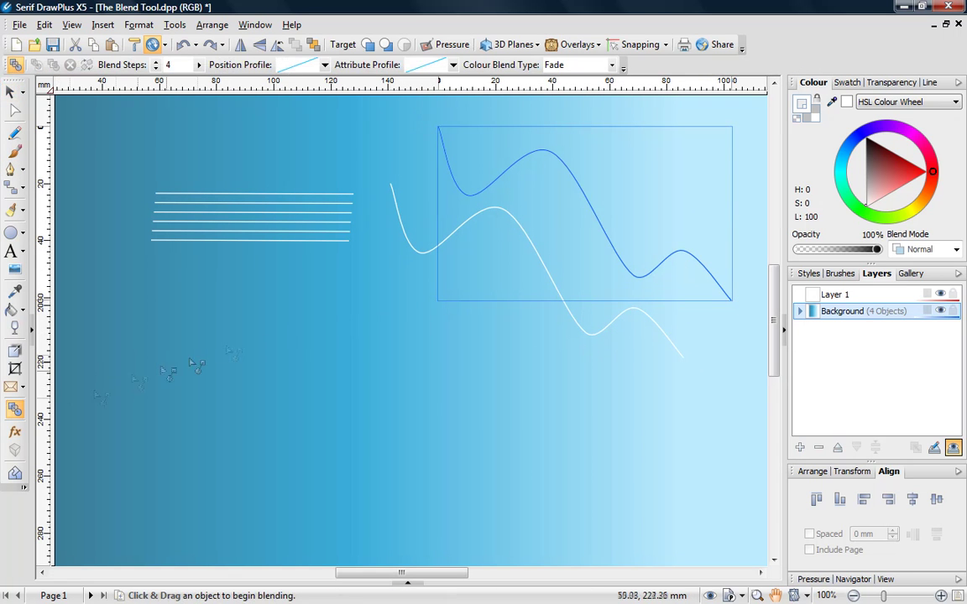
{"action": "left_click_drag", "start_coordinate": [591, 203], "coordinate": [539, 258]}
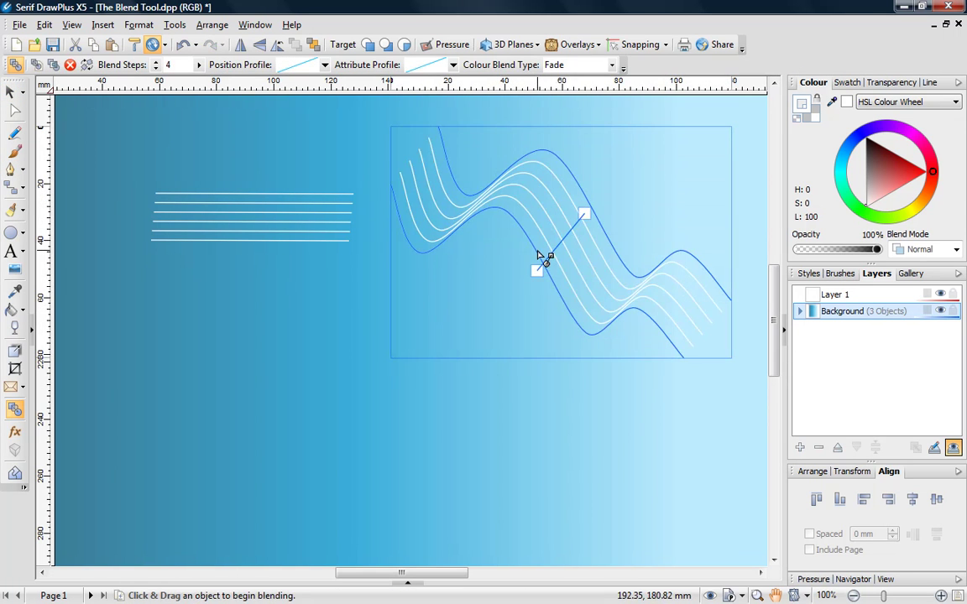
{"action": "left_click", "coordinate": [155, 64]}
{"action": "left_click", "coordinate": [155, 63]}
{"action": "left_click", "coordinate": [155, 64]}
{"action": "left_click", "coordinate": [156, 64]}
{"action": "left_click", "coordinate": [156, 64]}
{"action": "left_click", "coordinate": [155, 64]}
{"action": "left_click", "coordinate": [155, 63]}
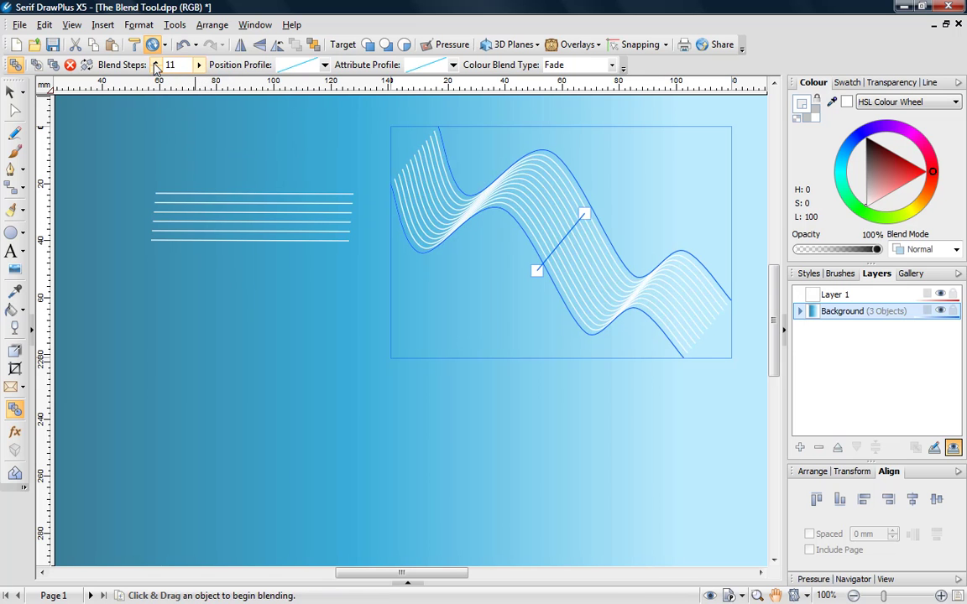
{"action": "left_click", "coordinate": [155, 63]}
{"action": "left_click", "coordinate": [155, 64]}
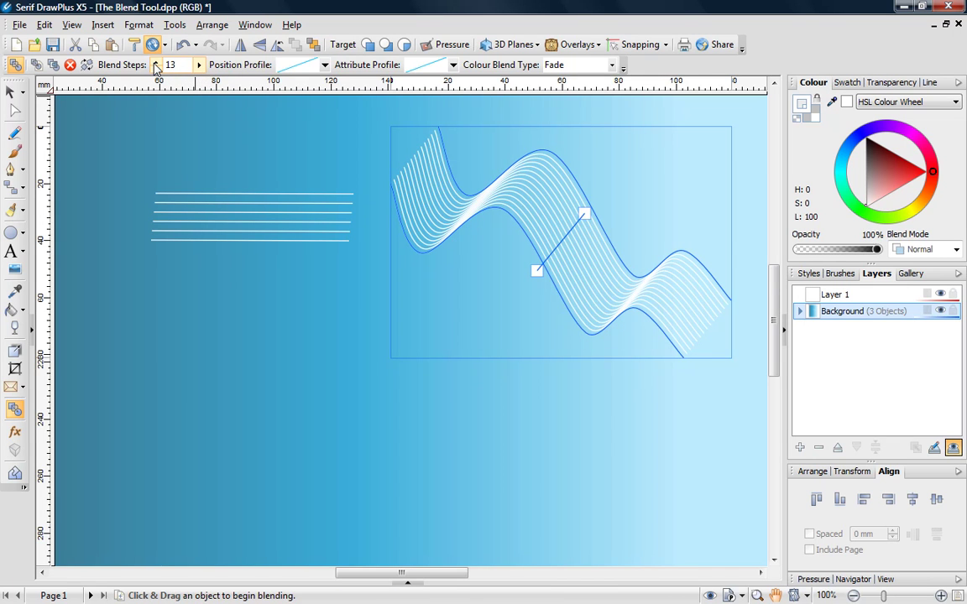
{"action": "key", "text": "Escape"}
{"action": "left_click", "coordinate": [136, 115]}
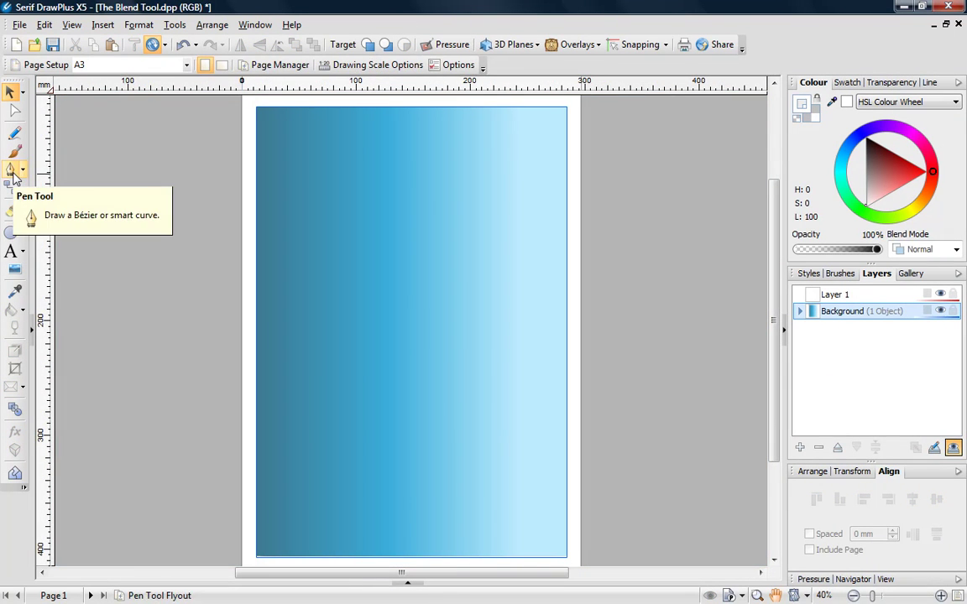
Draw two Bézier curves, one from the upper left and one from lower left to top right
{"action": "left_click", "coordinate": [12, 171]}
{"action": "left_click", "coordinate": [300, 163]}
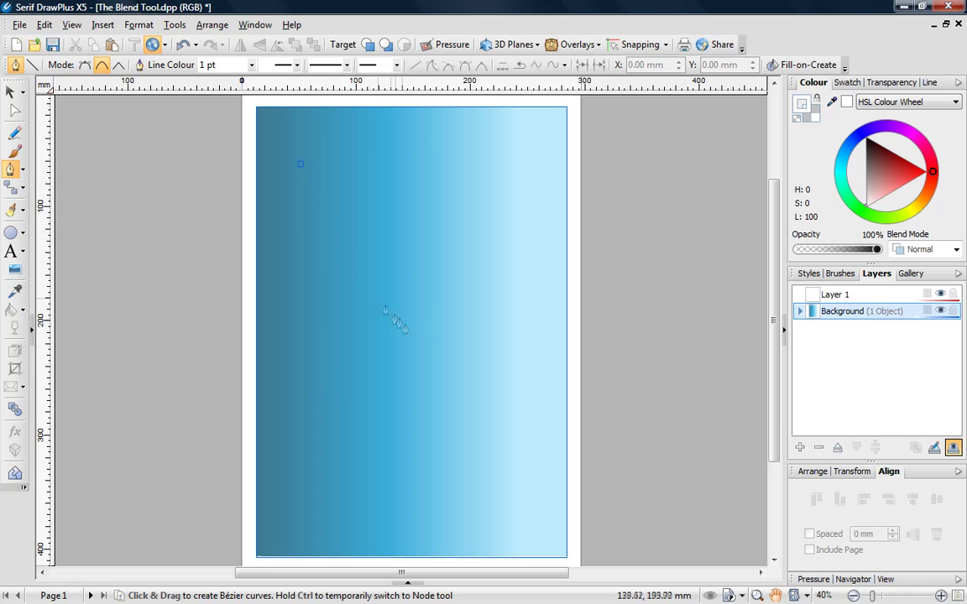
{"action": "left_click_drag", "start_coordinate": [427, 340], "coordinate": [445, 142]}
{"action": "left_click", "coordinate": [445, 136]}
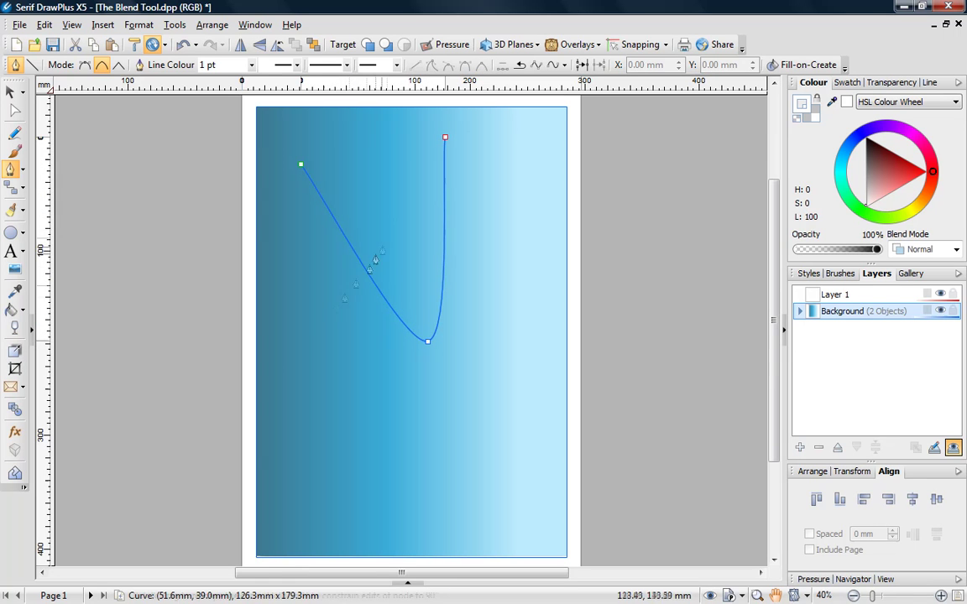
{"action": "left_click", "coordinate": [274, 347]}
{"action": "left_click_drag", "start_coordinate": [345, 324], "coordinate": [398, 263]}
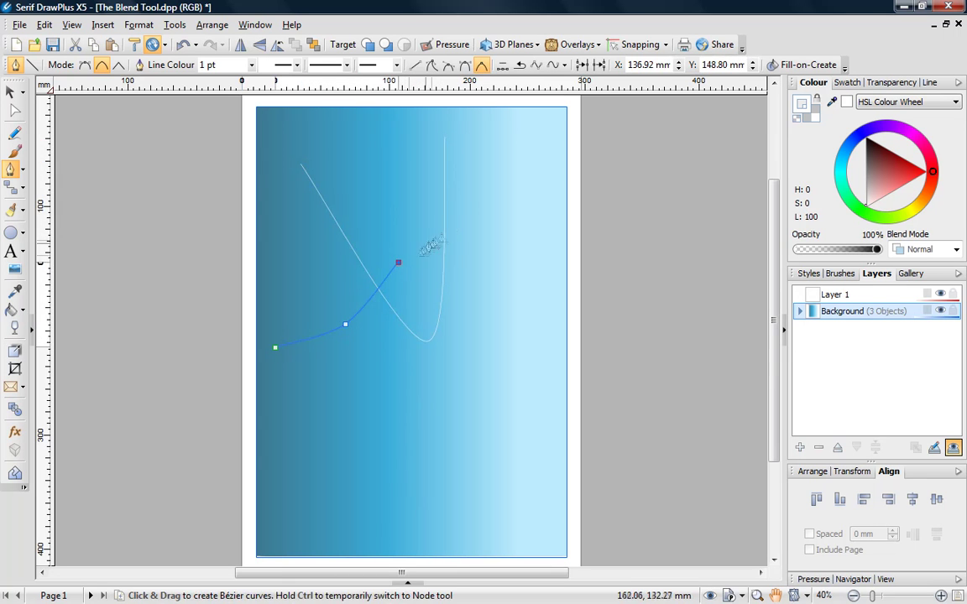
{"action": "left_click", "coordinate": [460, 209]}
{"action": "left_click", "coordinate": [501, 139]}
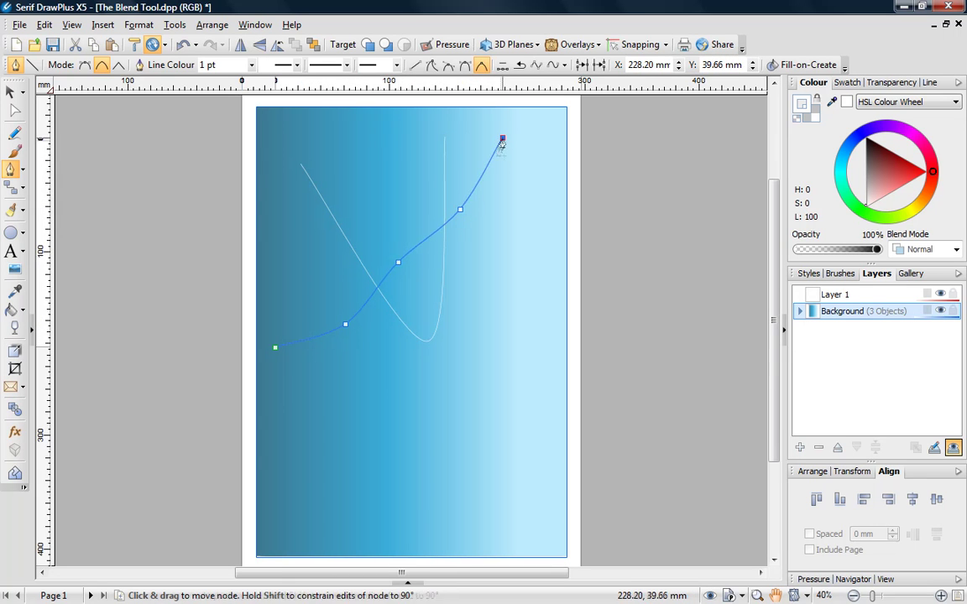
Blend the two curves and stretch the blend wider, taller and past the page's left edge
{"action": "left_click", "coordinate": [15, 408]}
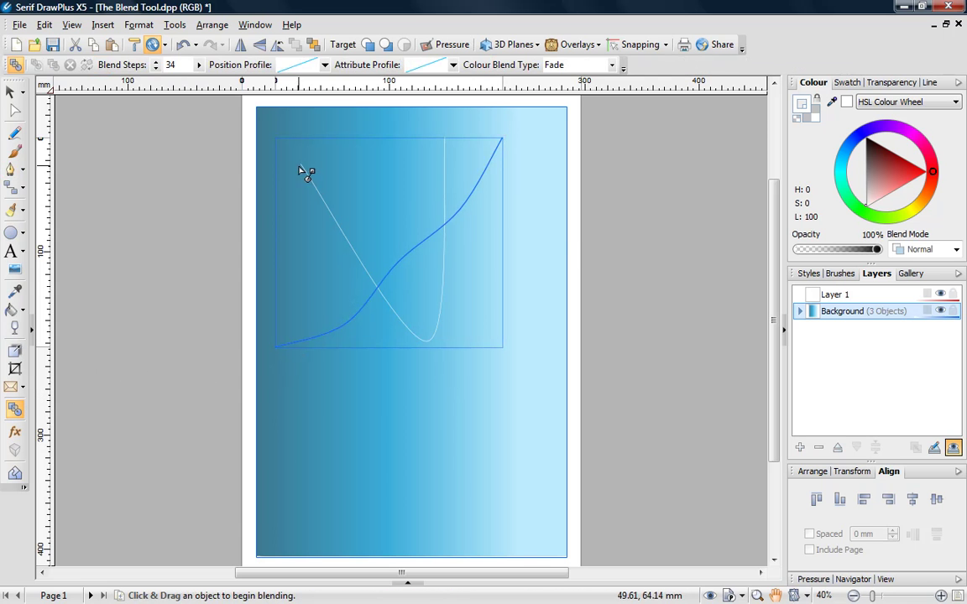
{"action": "left_click_drag", "start_coordinate": [300, 167], "coordinate": [229, 390]}
{"action": "left_click_drag", "start_coordinate": [502, 264], "coordinate": [576, 265]}
{"action": "left_click_drag", "start_coordinate": [401, 138], "coordinate": [407, 104]}
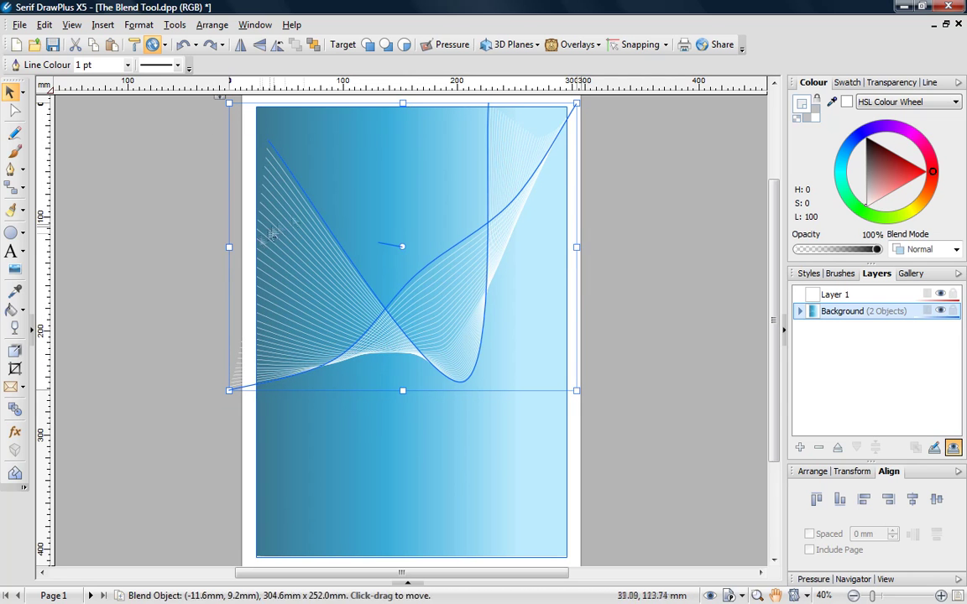
{"action": "left_click_drag", "start_coordinate": [229, 247], "coordinate": [259, 246]}
Crop the curve blend to the page edges
{"action": "left_click", "coordinate": [15, 368]}
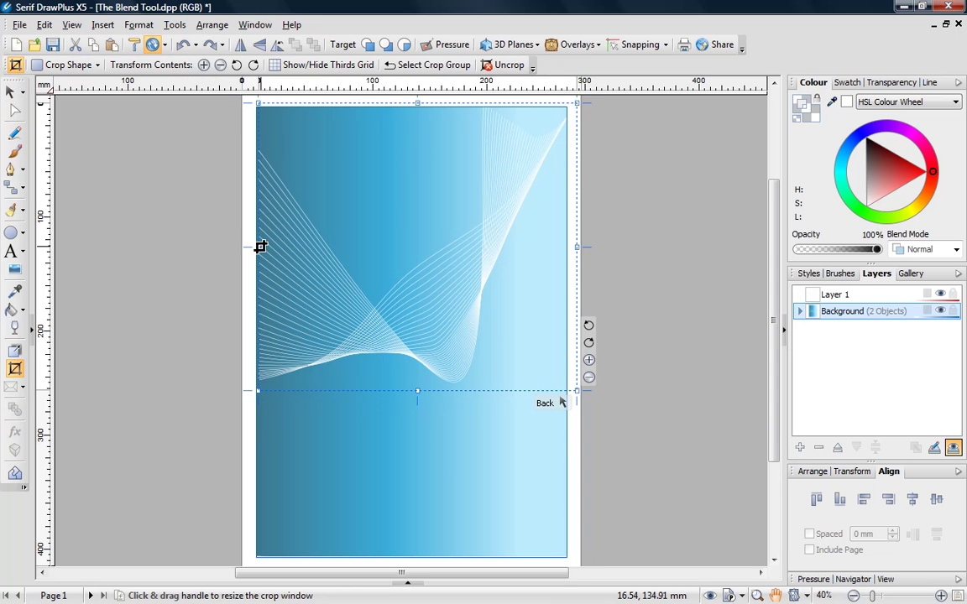
{"action": "key", "text": "Escape"}
{"action": "left_click", "coordinate": [219, 251]}
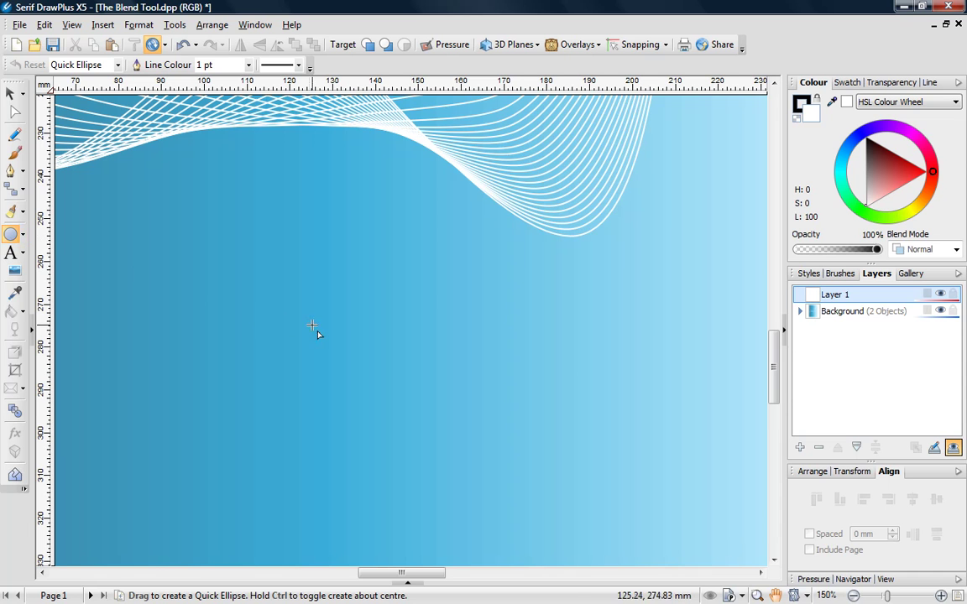
Draw a white circle below the wavy lines, duplicate it with Ctrl+D and offset the copy
{"action": "left_click_drag", "start_coordinate": [315, 327], "coordinate": [230, 282]}
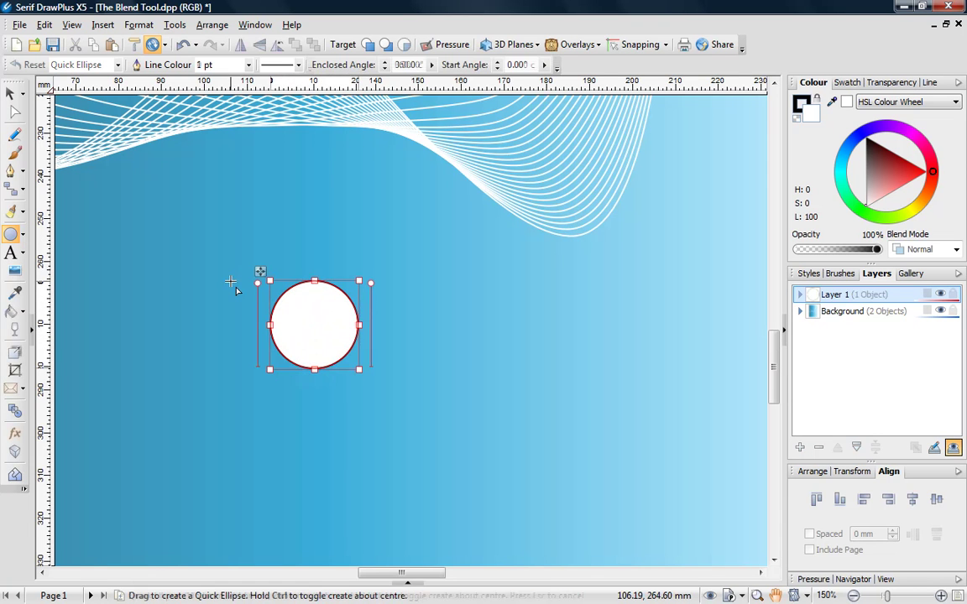
{"action": "key", "text": "ctrl+d"}
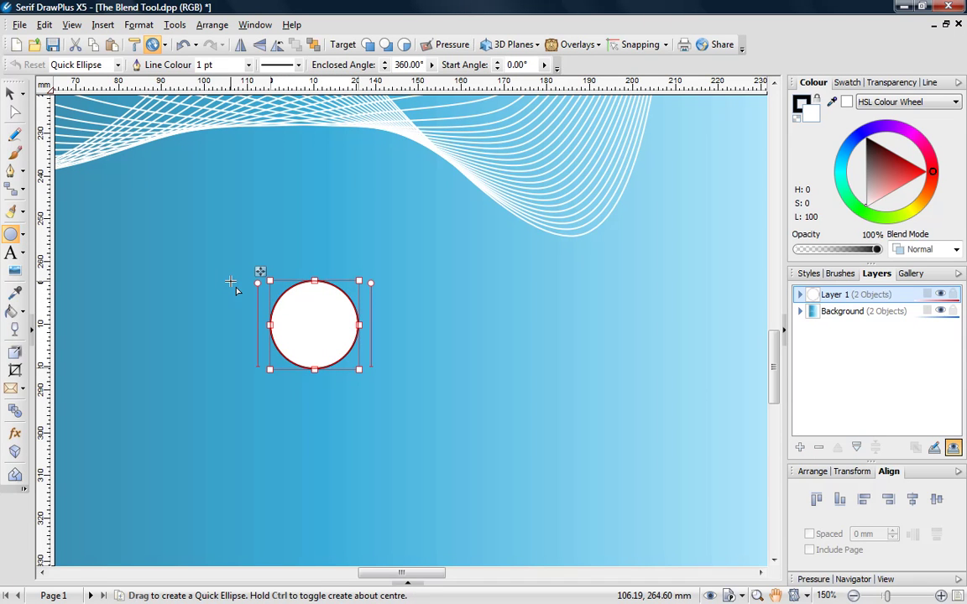
{"action": "left_click_drag", "start_coordinate": [259, 272], "coordinate": [318, 326]}
Blend the two circles into a tube of rings and bend its path into an arch
{"action": "left_click", "coordinate": [15, 410]}
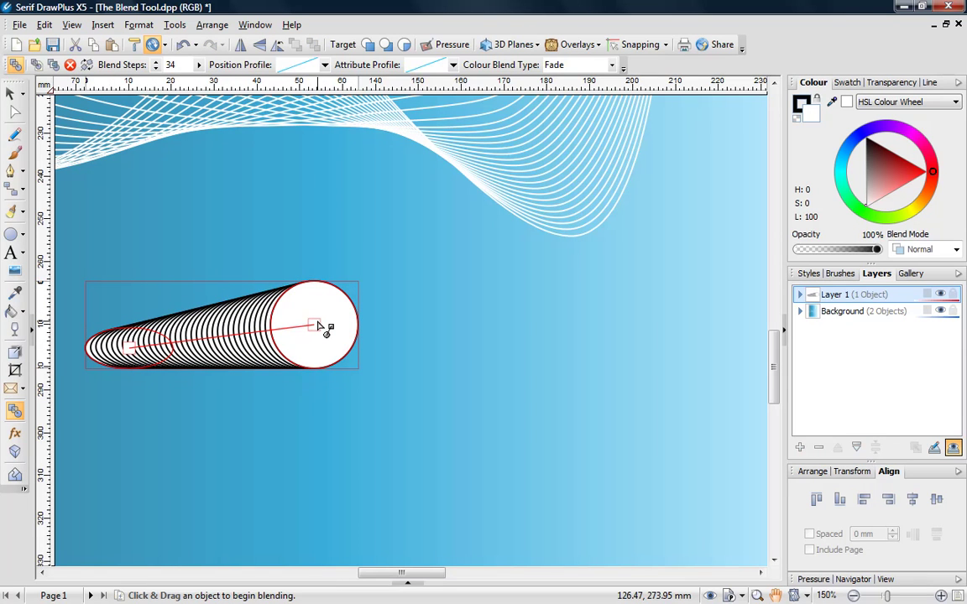
{"action": "left_click", "coordinate": [17, 114]}
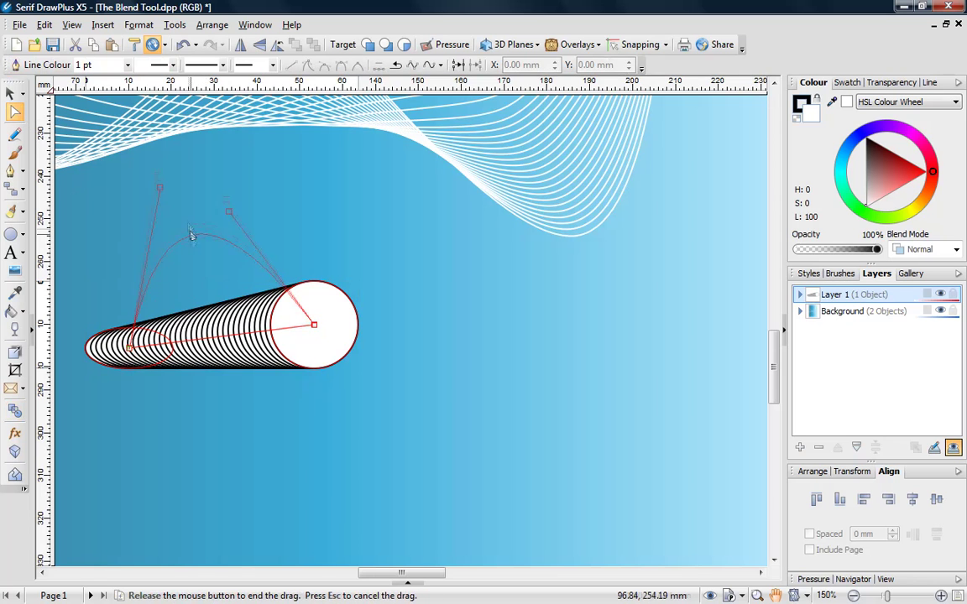
{"action": "left_click_drag", "start_coordinate": [192, 237], "coordinate": [191, 202]}
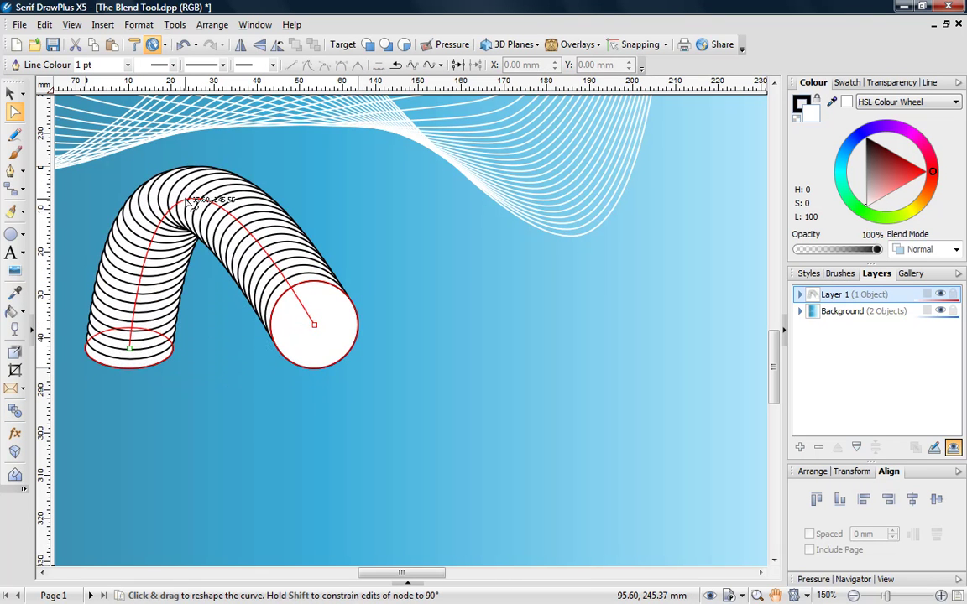
{"action": "key", "text": "Escape"}
{"action": "left_click", "coordinate": [409, 205]}
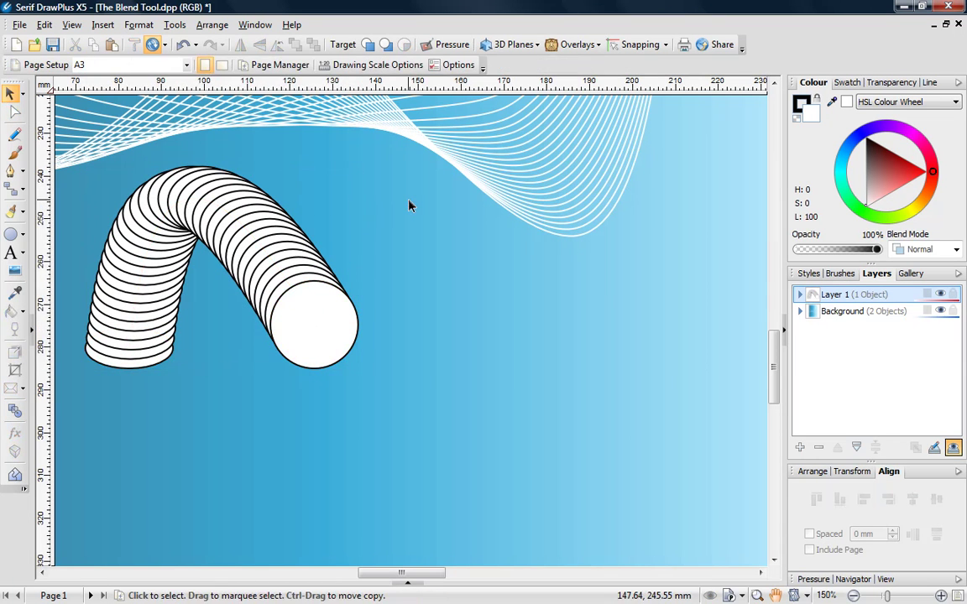
Draw a five-point Quick Star right of the tube and rotate its copy
{"action": "left_click", "coordinate": [22, 236]}
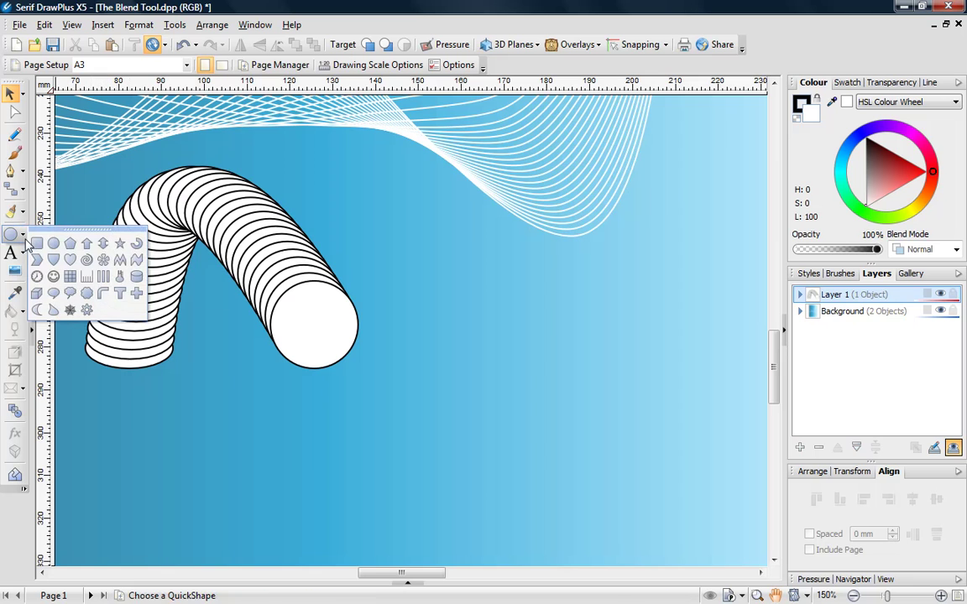
{"action": "left_click", "coordinate": [120, 244]}
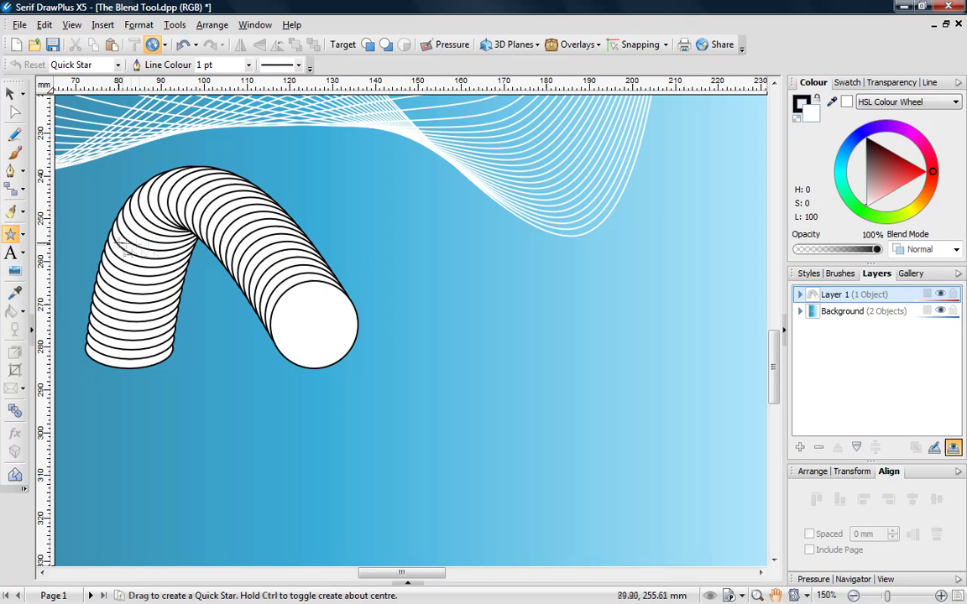
{"action": "left_click_drag", "start_coordinate": [474, 261], "coordinate": [560, 352]}
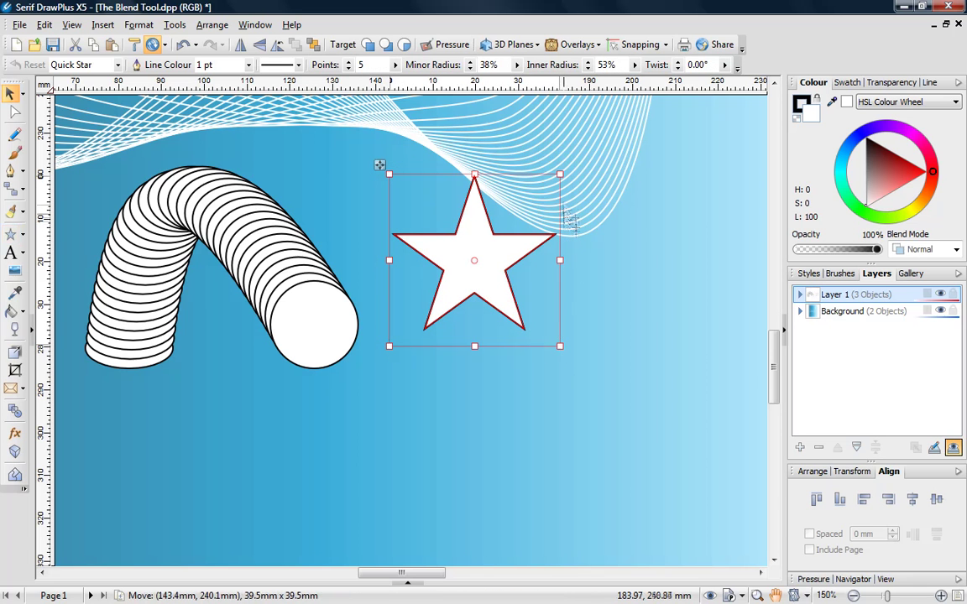
{"action": "left_click_drag", "start_coordinate": [565, 168], "coordinate": [606, 305]}
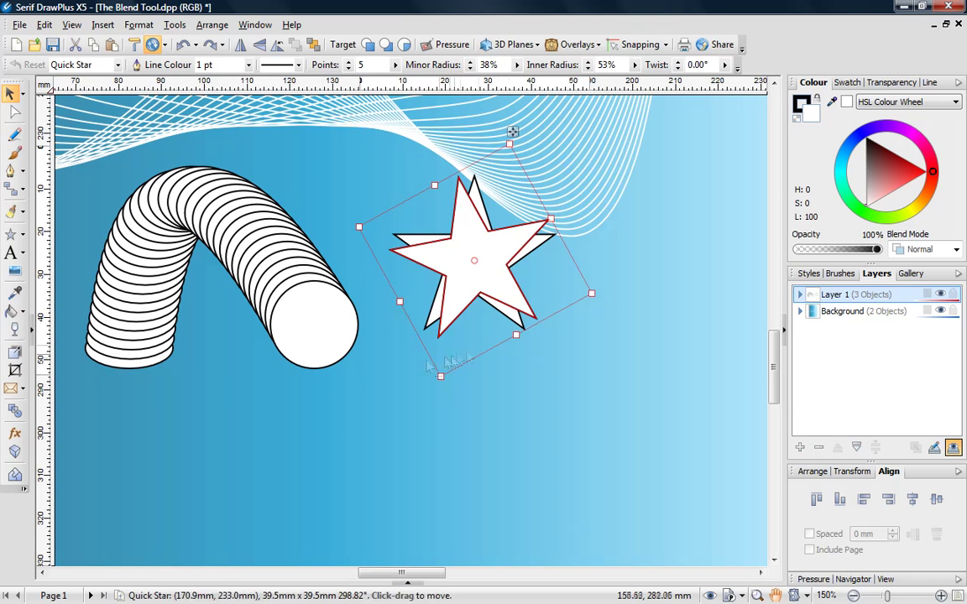
Blend the rotated star into the original to form a spiky starburst
{"action": "left_click", "coordinate": [15, 411]}
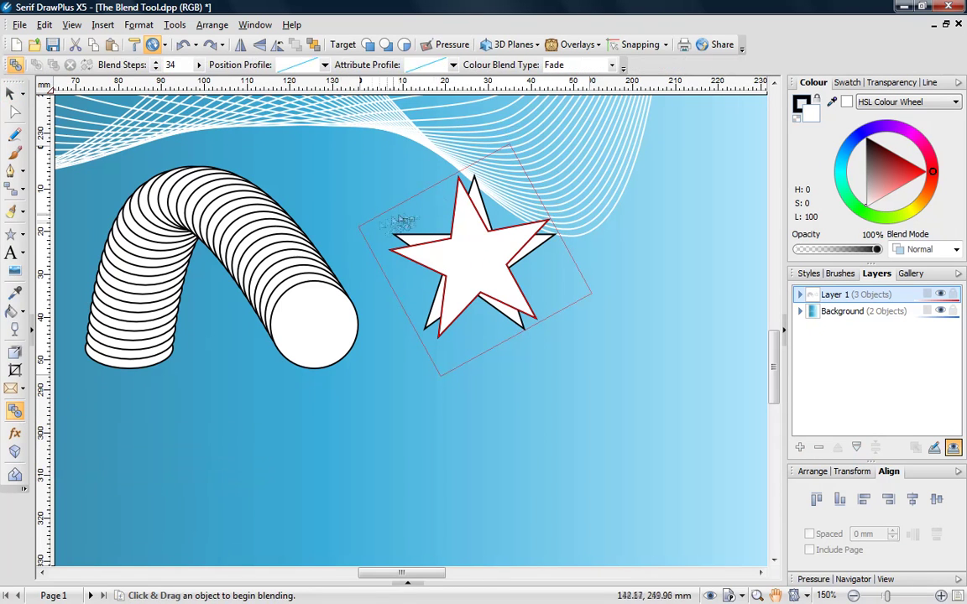
{"action": "left_click_drag", "start_coordinate": [484, 188], "coordinate": [468, 189]}
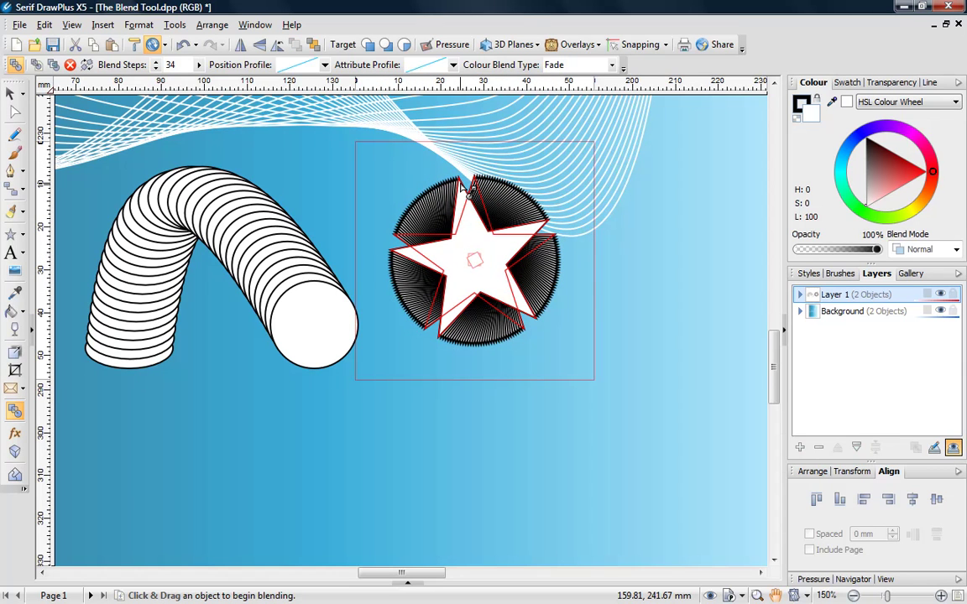
{"action": "key", "text": "Escape"}
Draw a tall narrow Quick Ellipse at the lower right of the page
{"action": "left_click", "coordinate": [330, 190]}
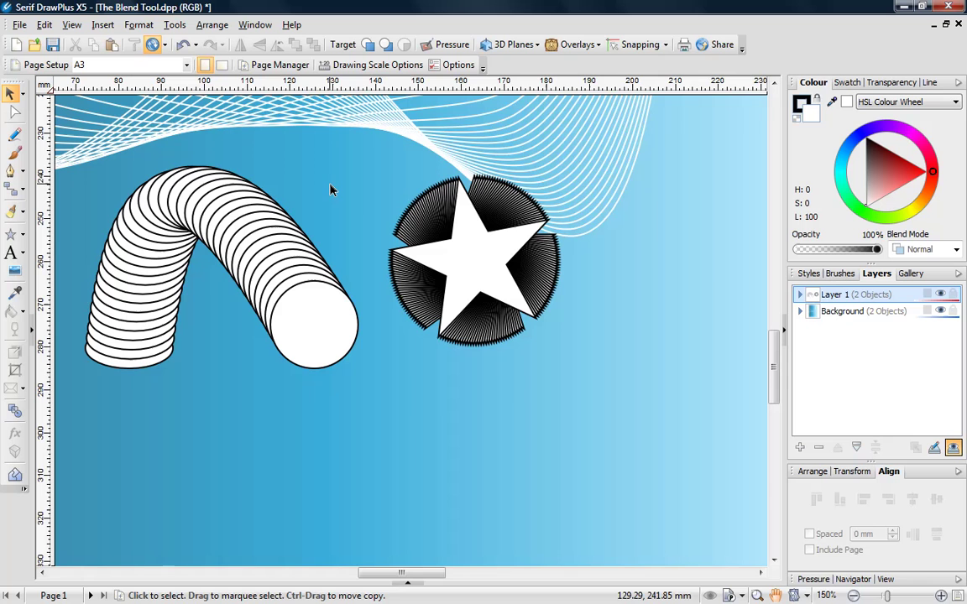
{"action": "left_click", "coordinate": [21, 237]}
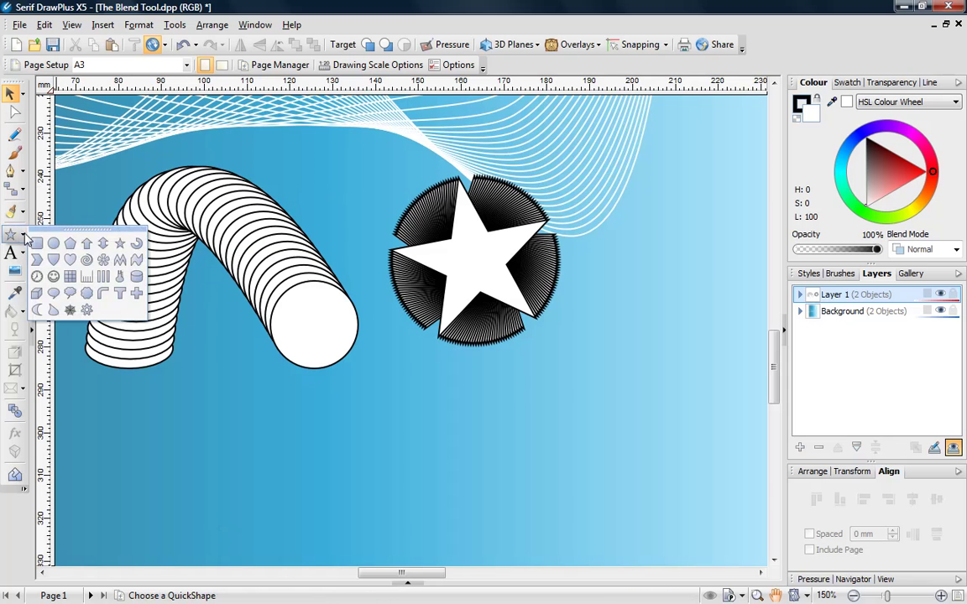
{"action": "left_click", "coordinate": [52, 242]}
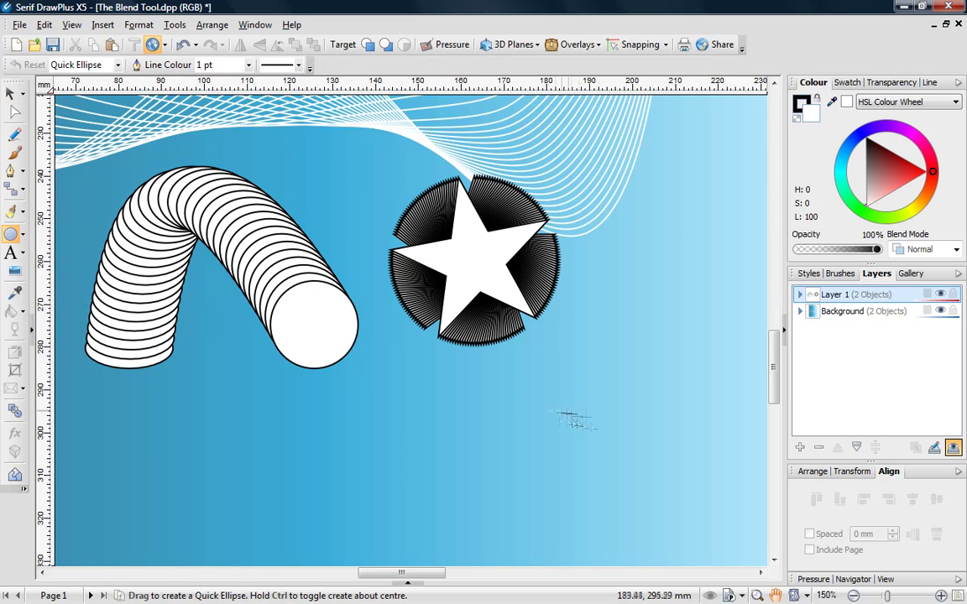
{"action": "left_click_drag", "start_coordinate": [655, 432], "coordinate": [636, 514]}
Blend the ellipse with its rotated copy into a ribbed sphere
{"action": "left_click", "coordinate": [14, 410]}
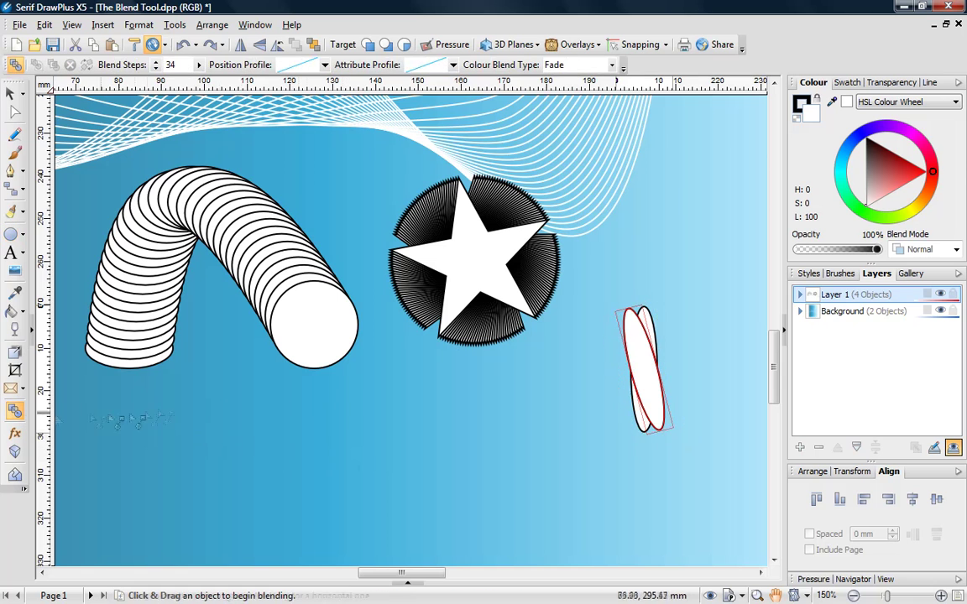
{"action": "left_click_drag", "start_coordinate": [644, 312], "coordinate": [633, 314]}
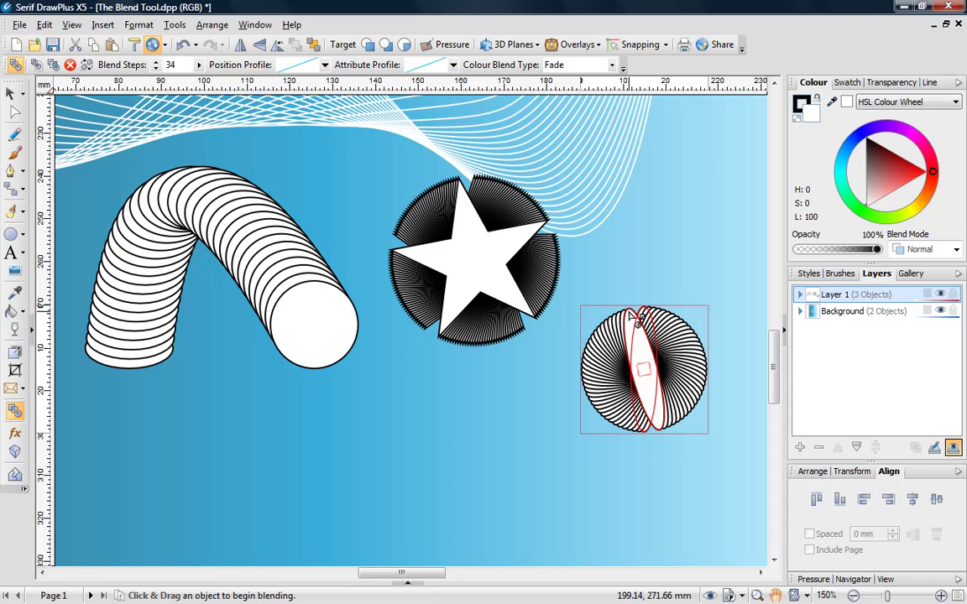
{"action": "key", "text": "Escape"}
{"action": "left_click", "coordinate": [663, 260]}
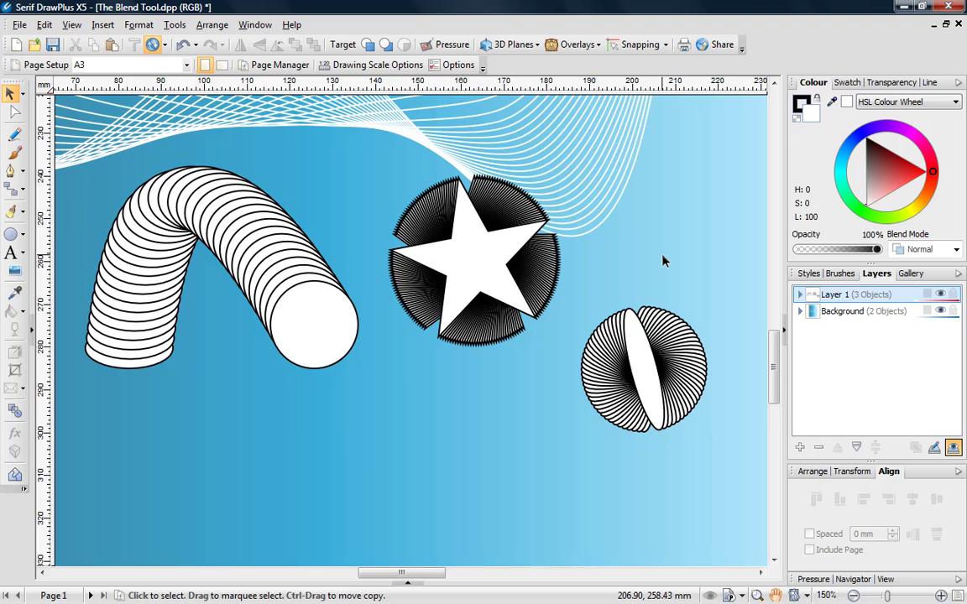